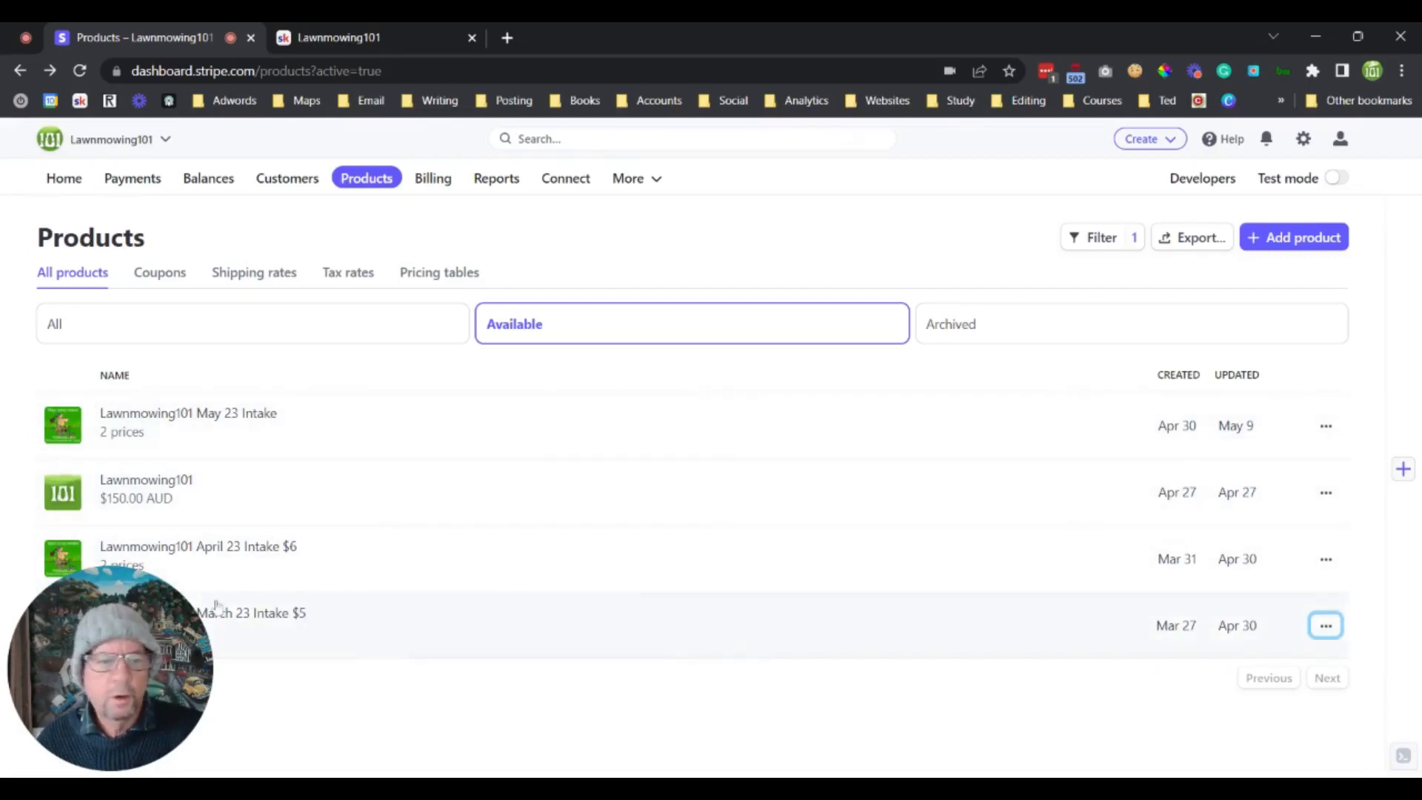
drag(170, 630, 523, 617)
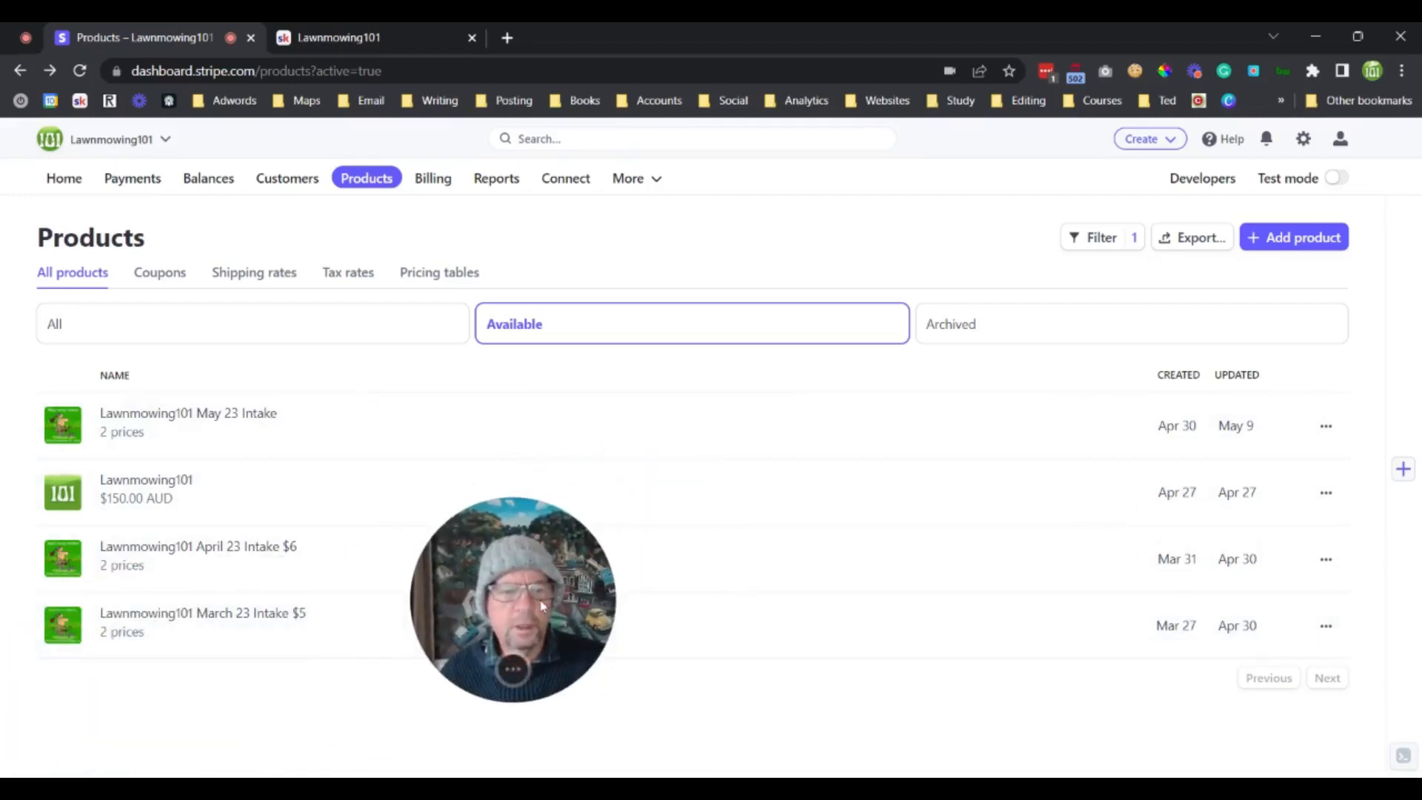
drag(542, 605, 156, 659)
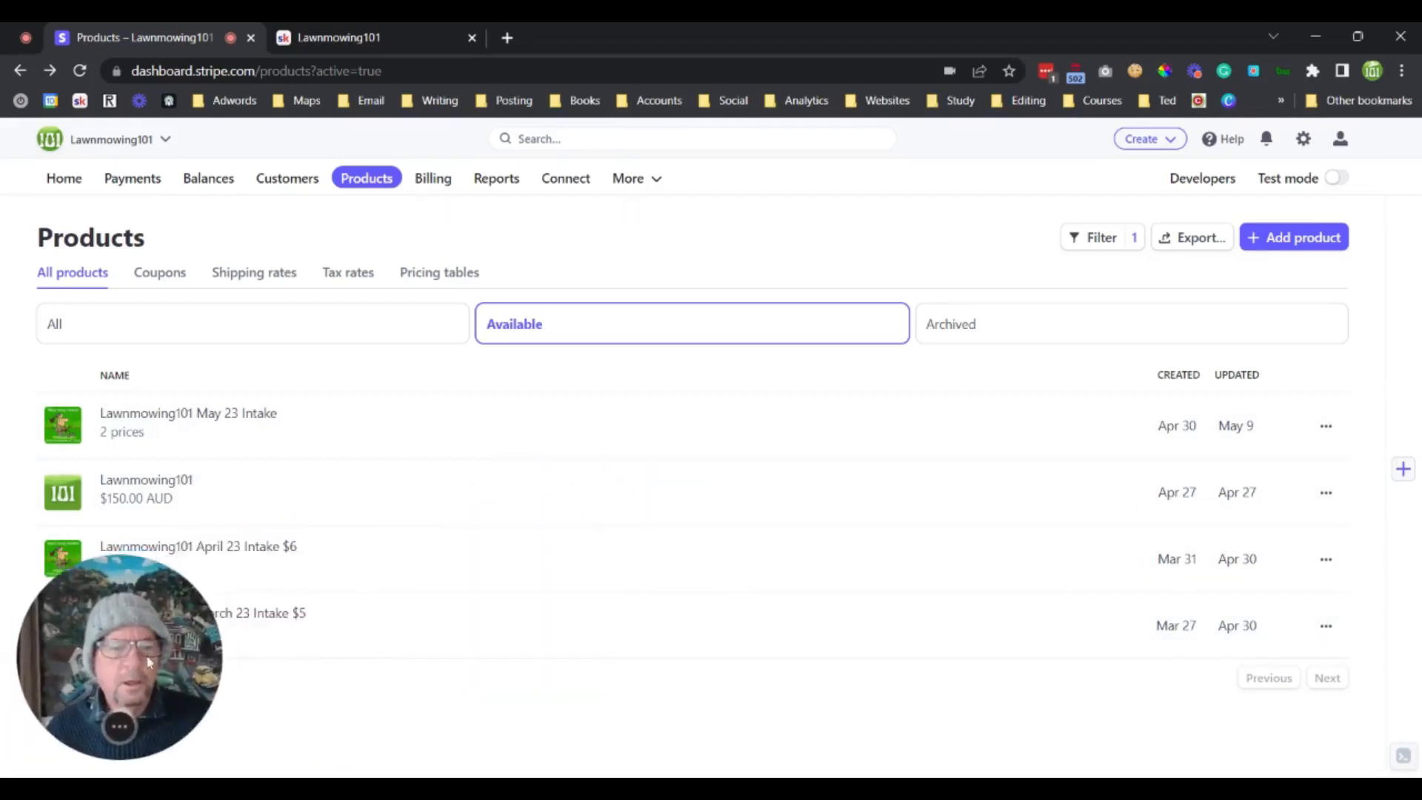
Open the Lawnmowing101 March 23 Intake $5 product for editing and review its additional product options.
click(1326, 627)
click(1233, 666)
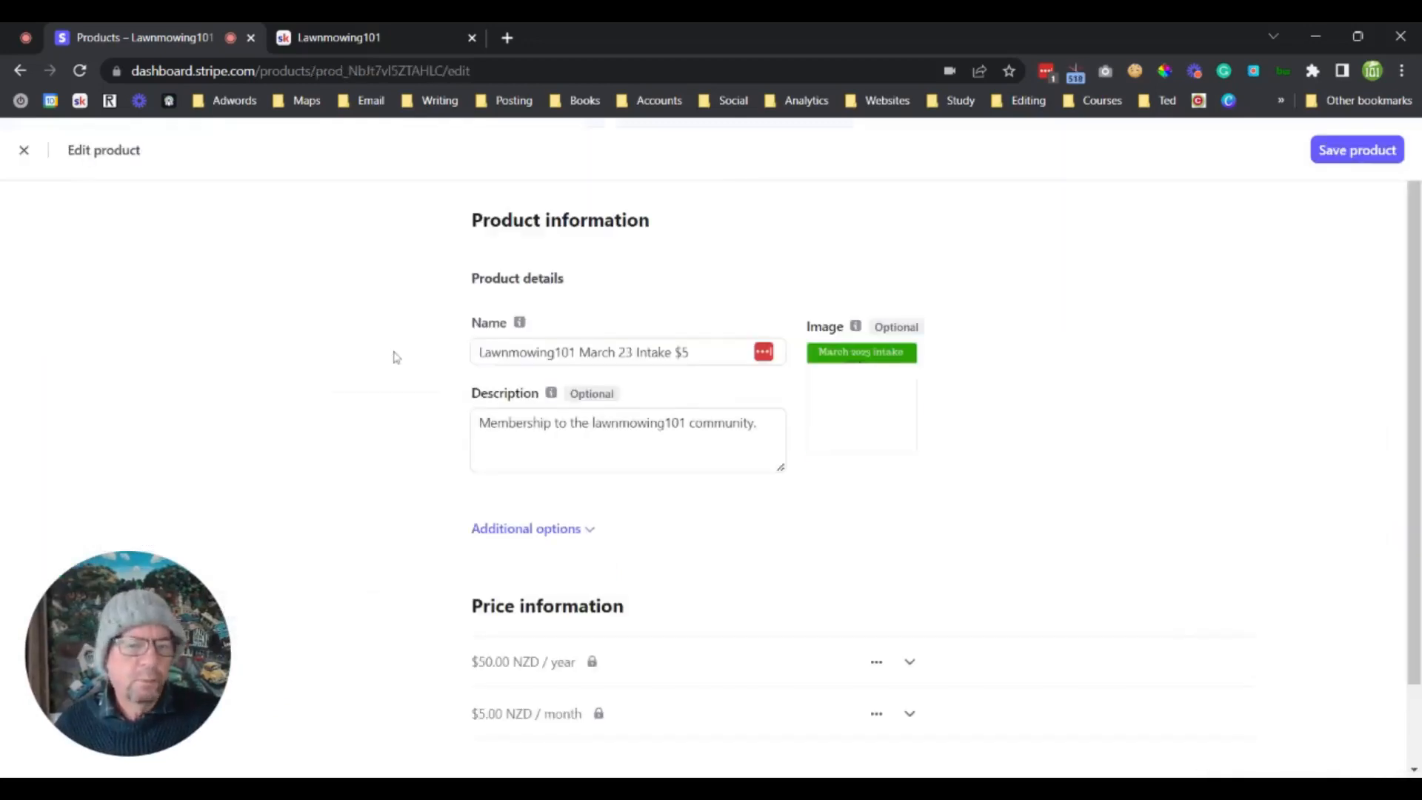
scroll(572, 562, down, 1)
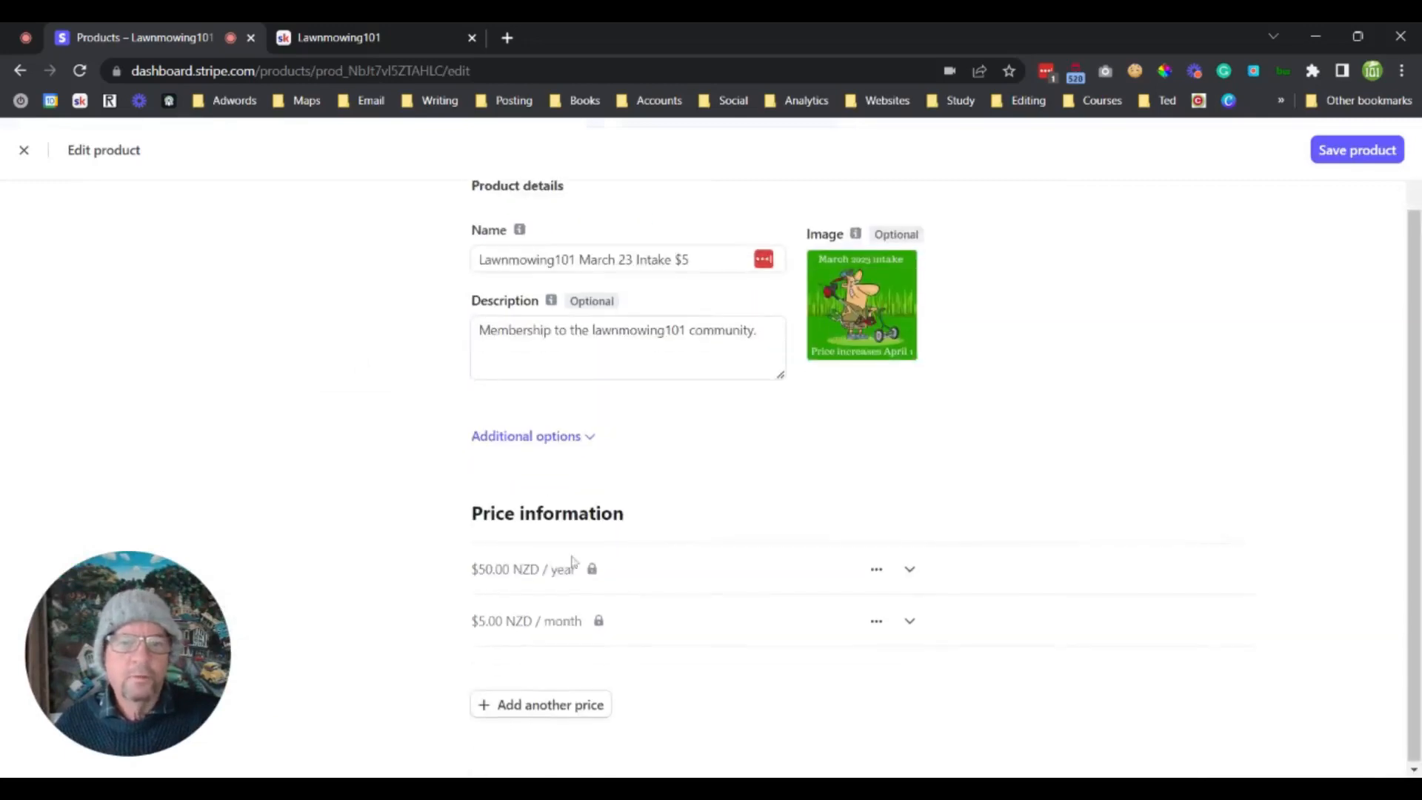
click(540, 437)
scroll(540, 437, down, 1)
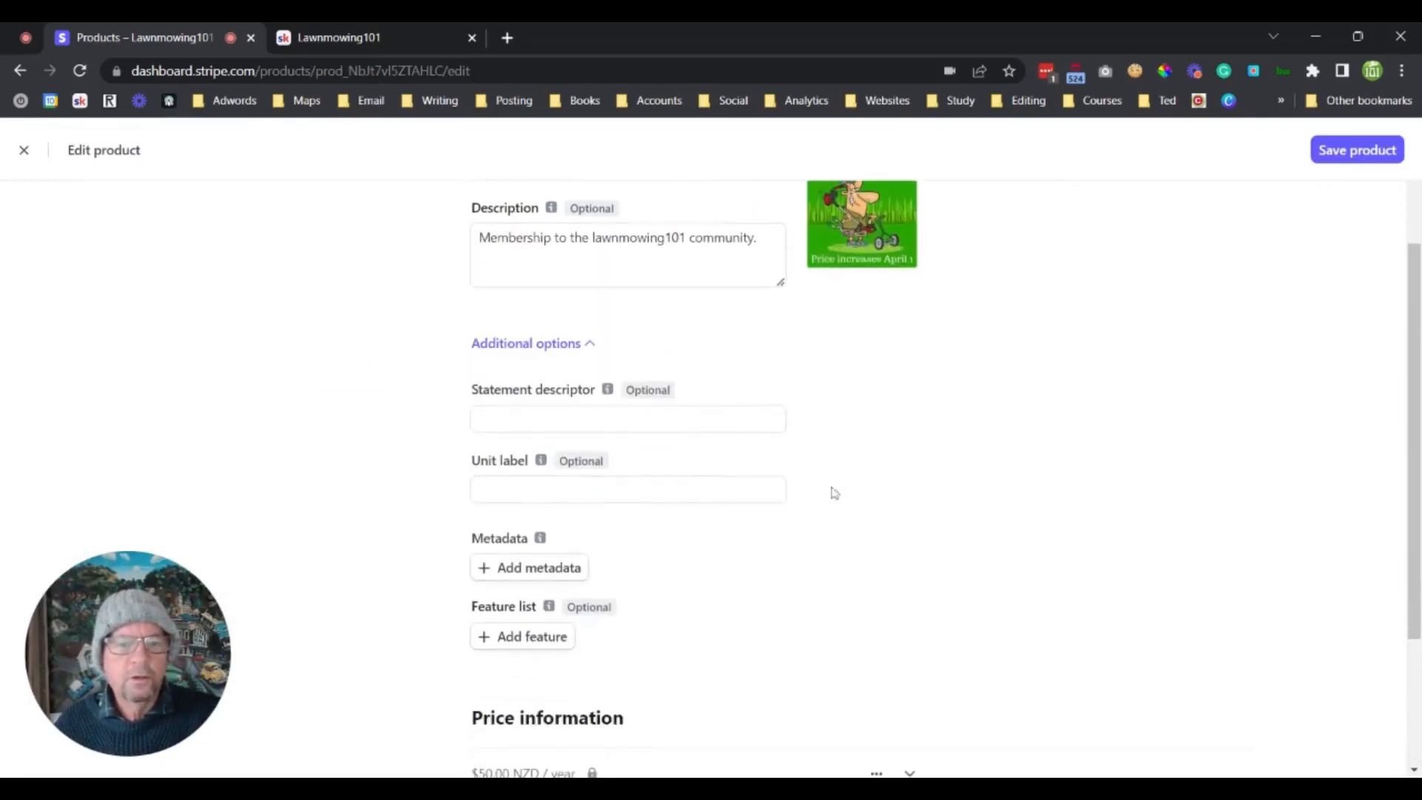
scroll(607, 589, down, 1)
scroll(581, 405, up, 3)
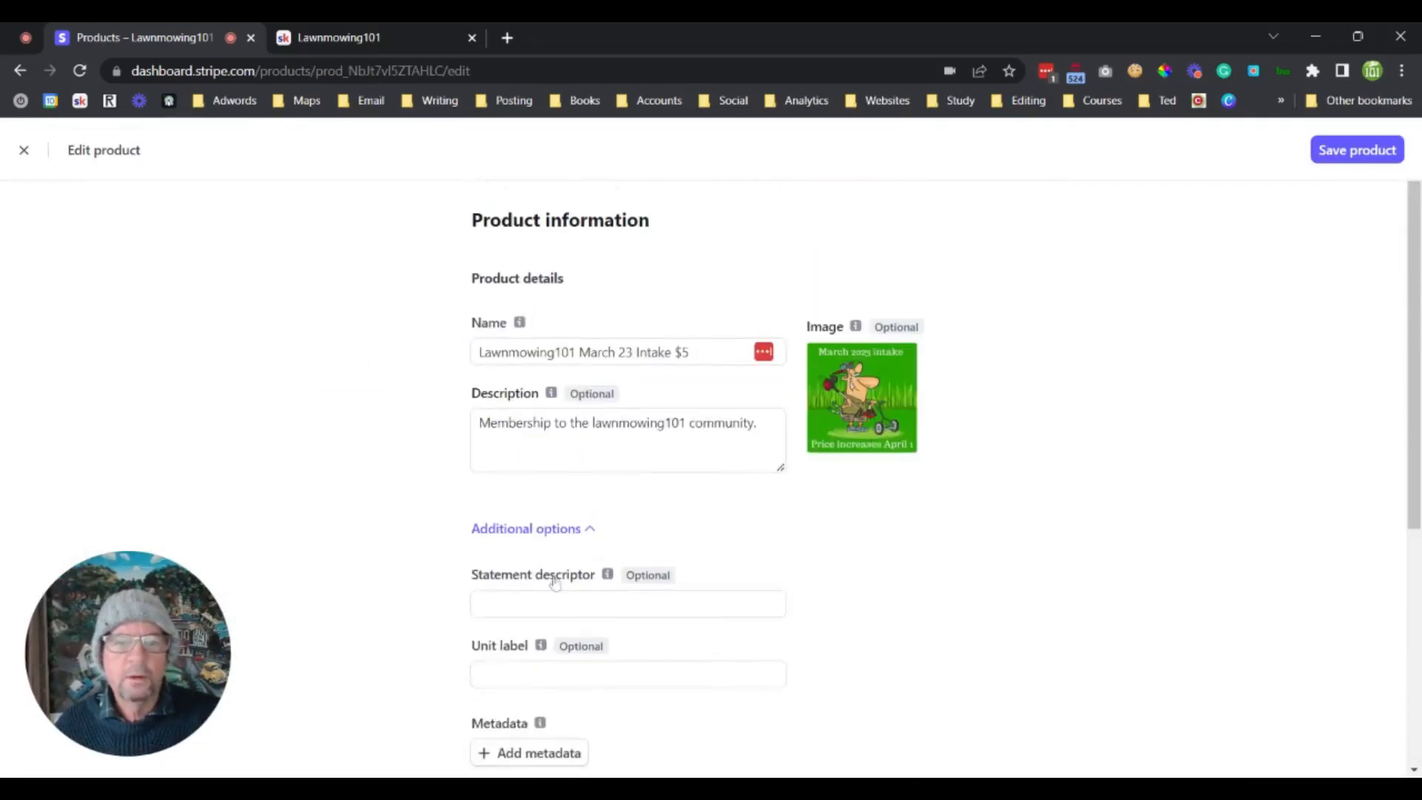
click(548, 529)
scroll(955, 448, down, 1)
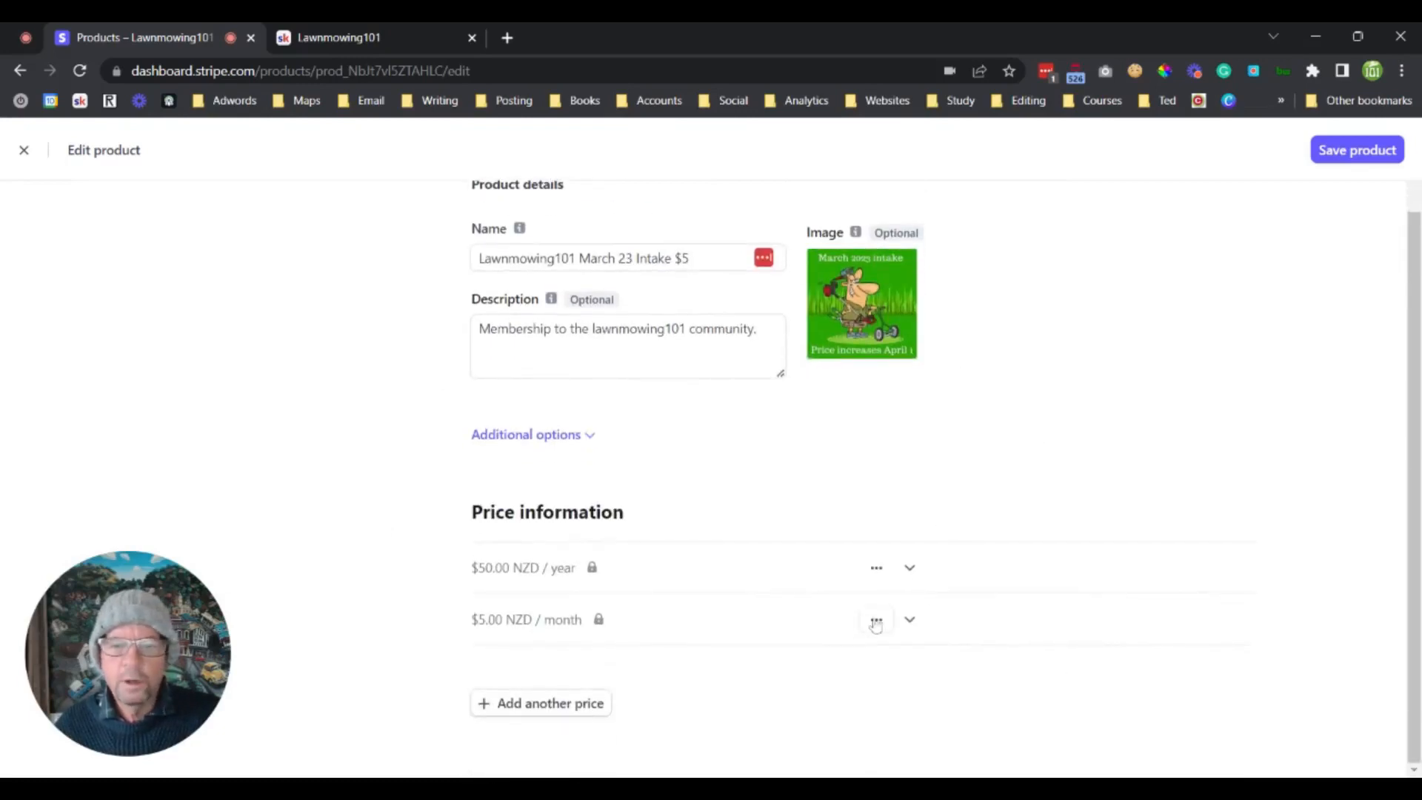
Expand the product's $50.00 NZD yearly price and show its additional pricing options.
click(877, 569)
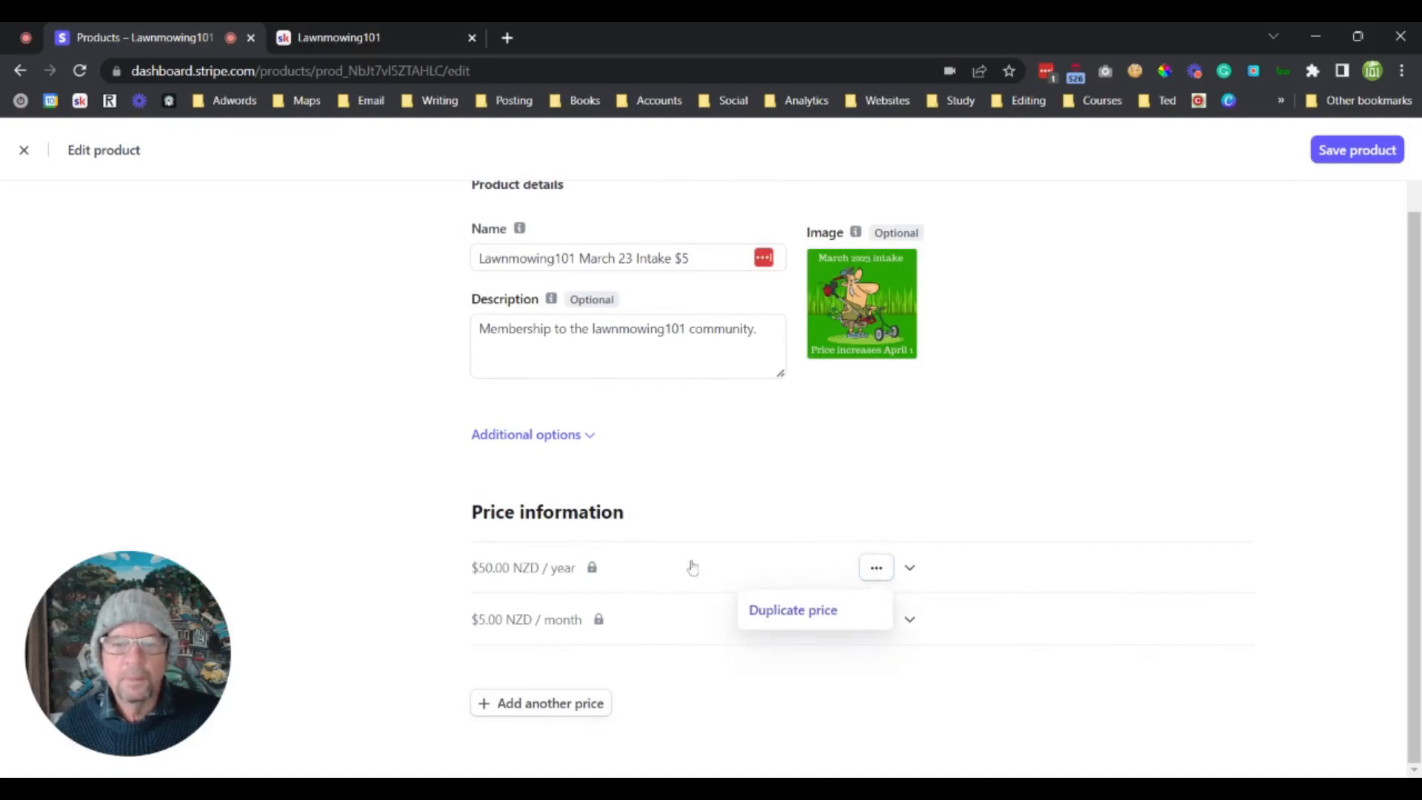
click(912, 572)
scroll(969, 493, down, 5)
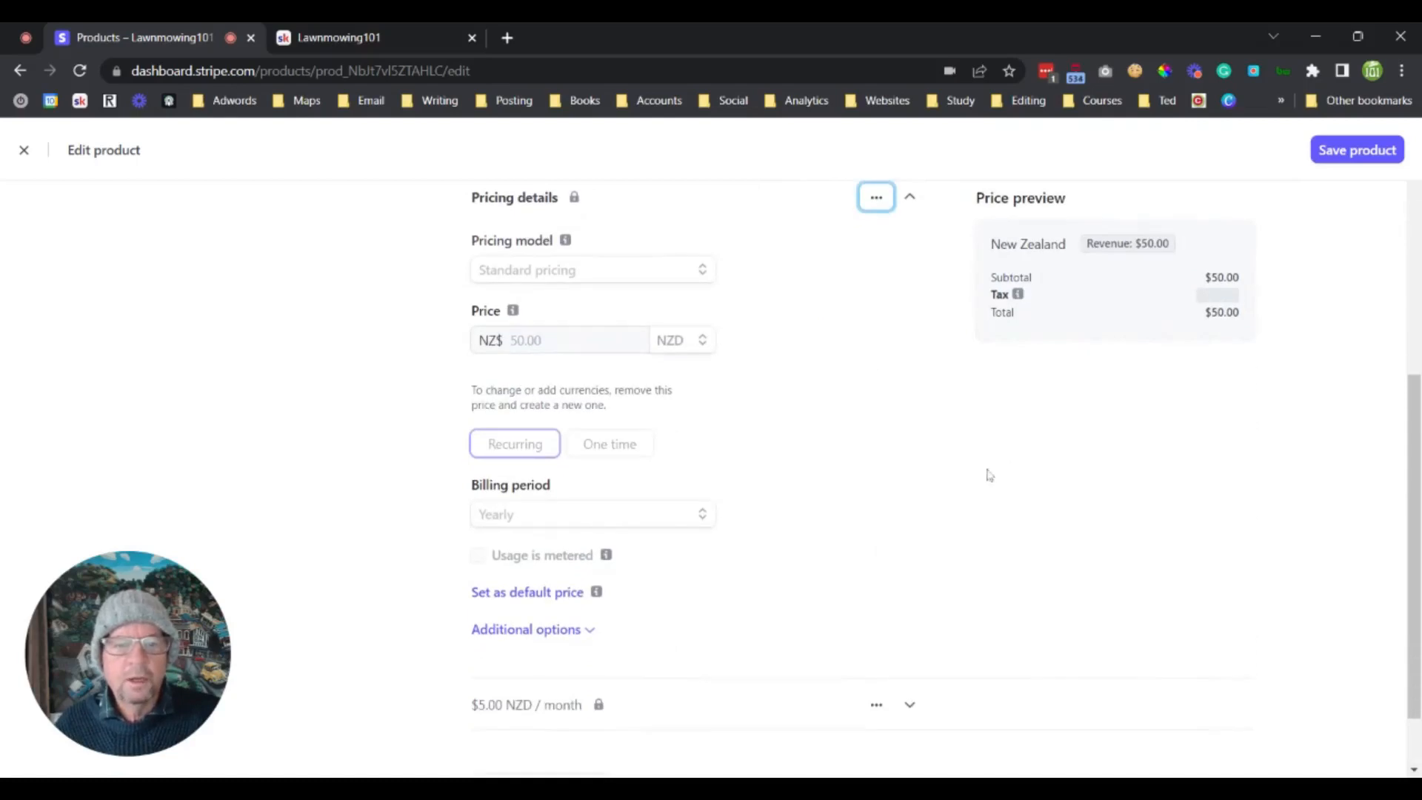
click(568, 629)
scroll(819, 498, down, 3)
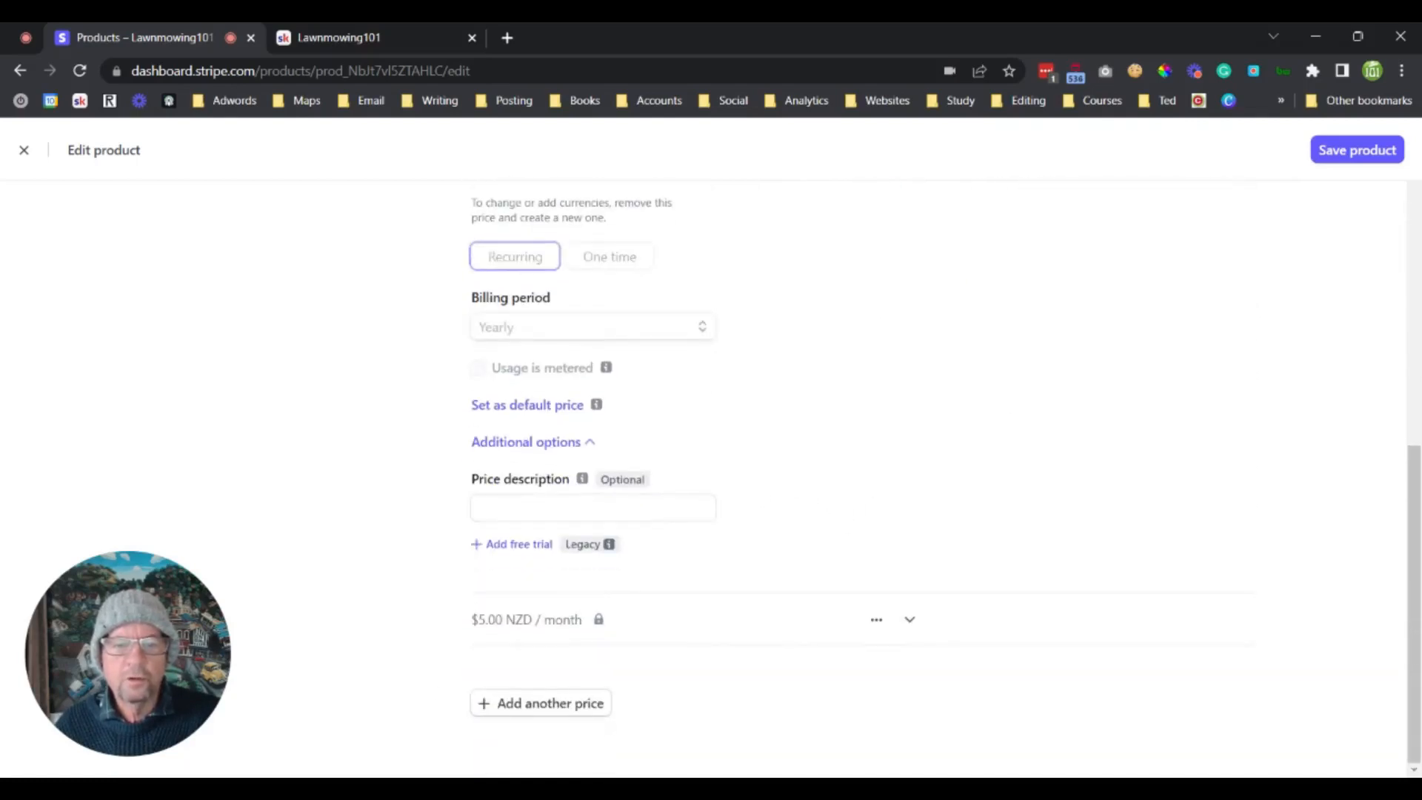
Inspect the legacy free trial option on the yearly price and close the product editor without saving.
click(508, 554)
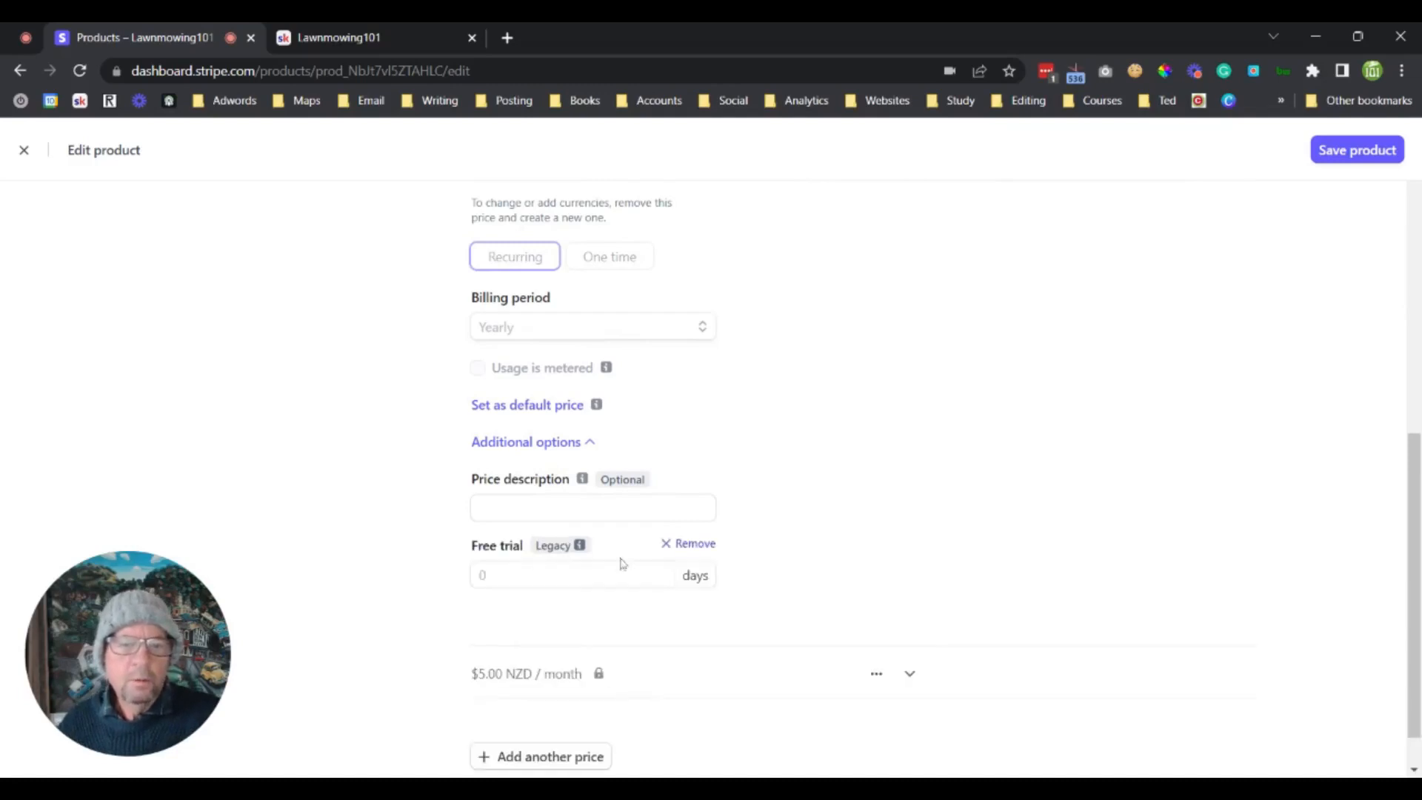
click(480, 575)
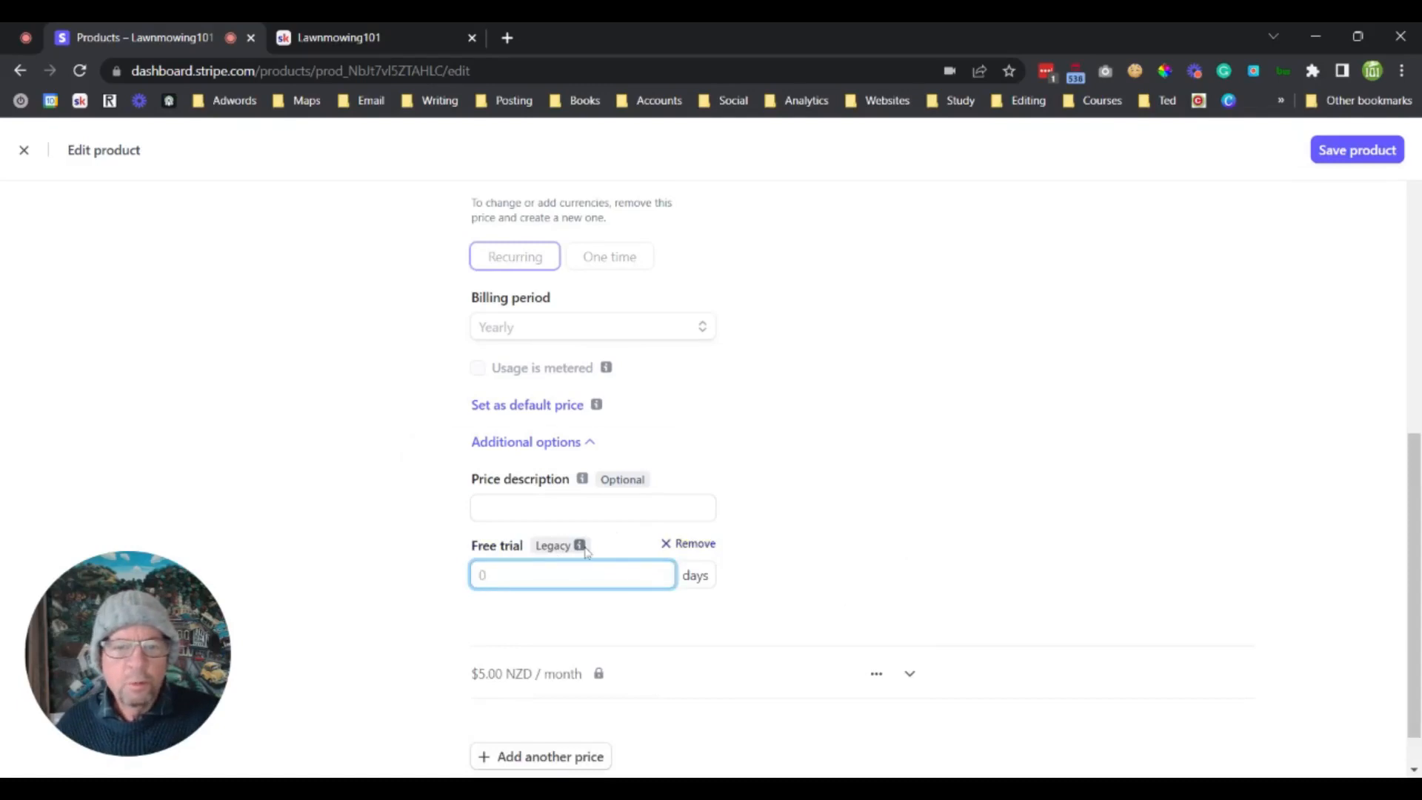
mouse_move(579, 554)
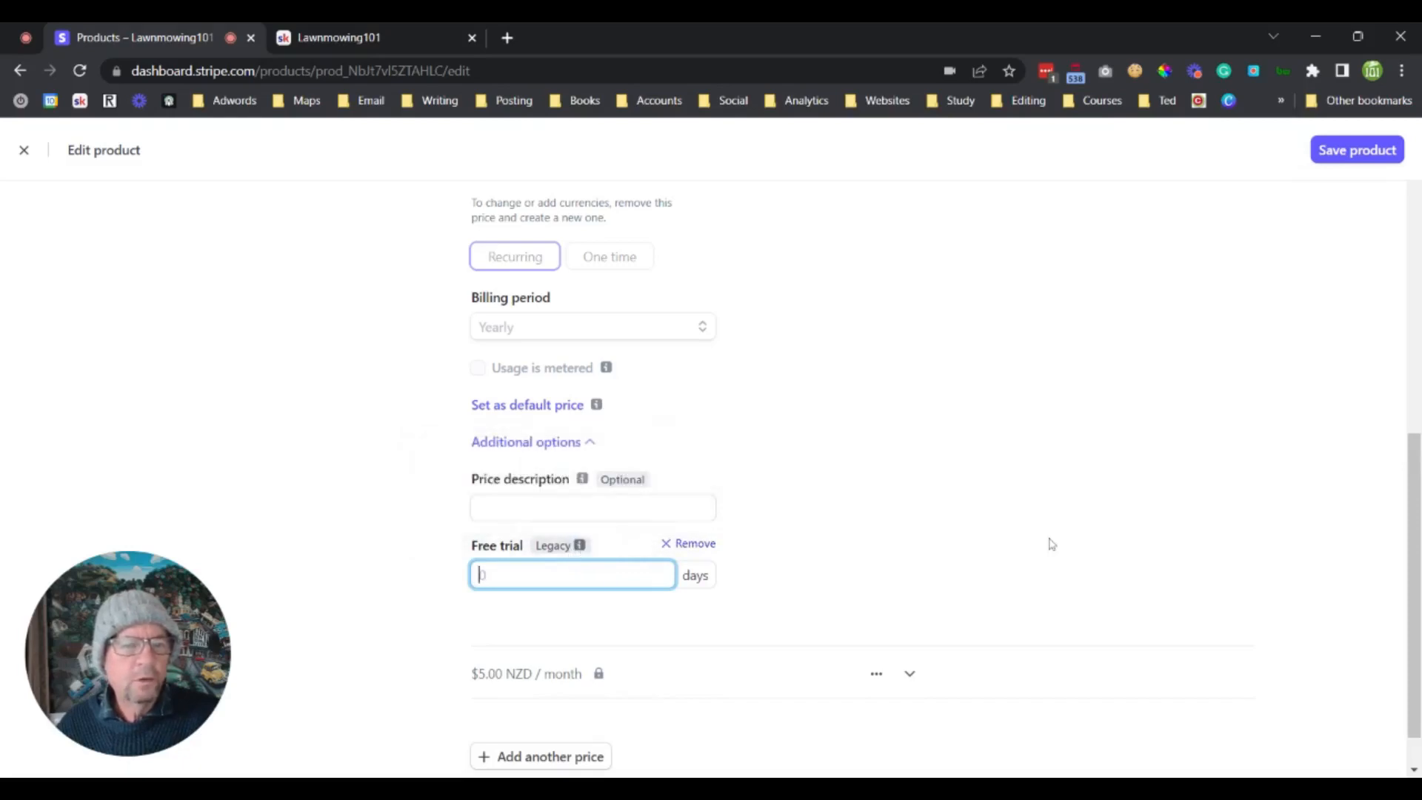
scroll(1052, 544, up, 1)
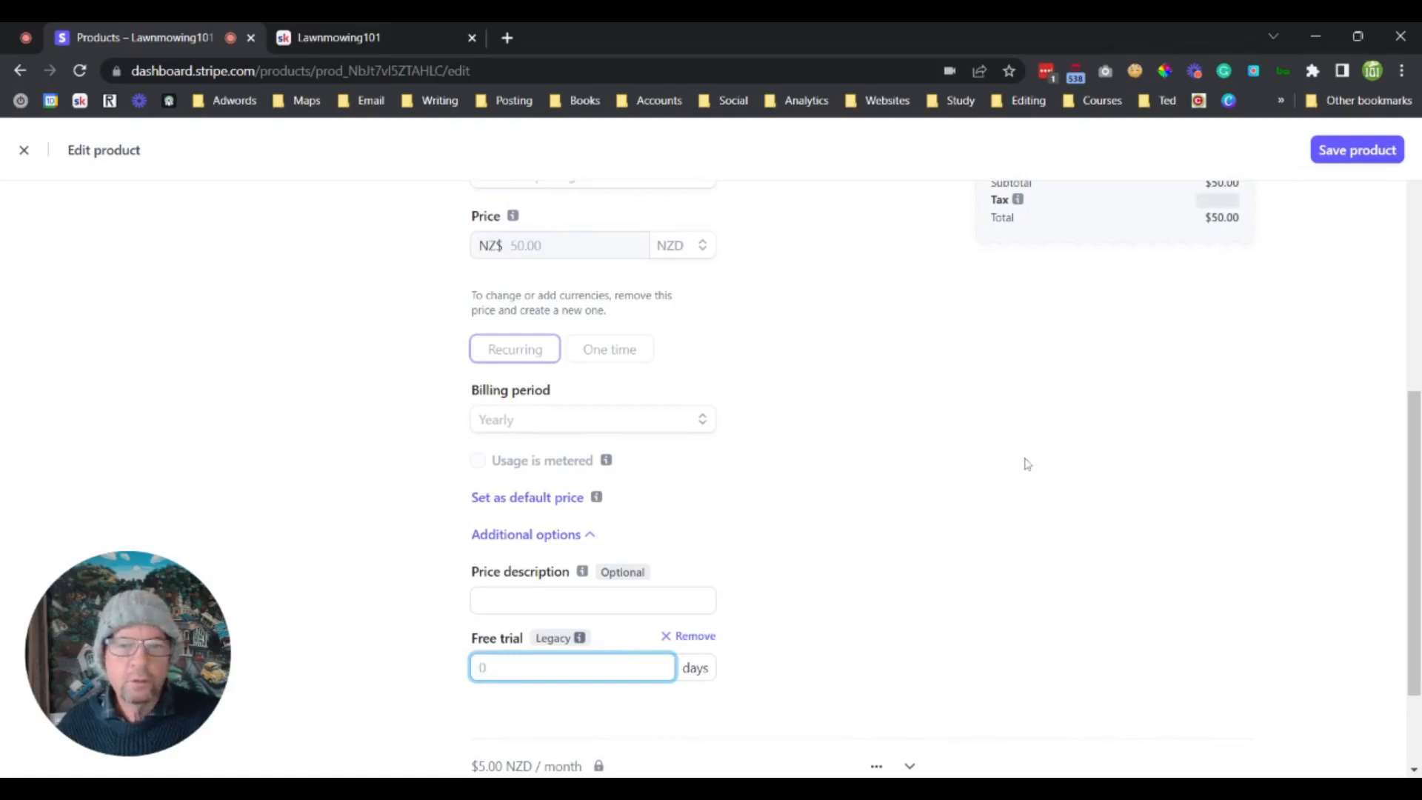
scroll(1025, 479, up, 6)
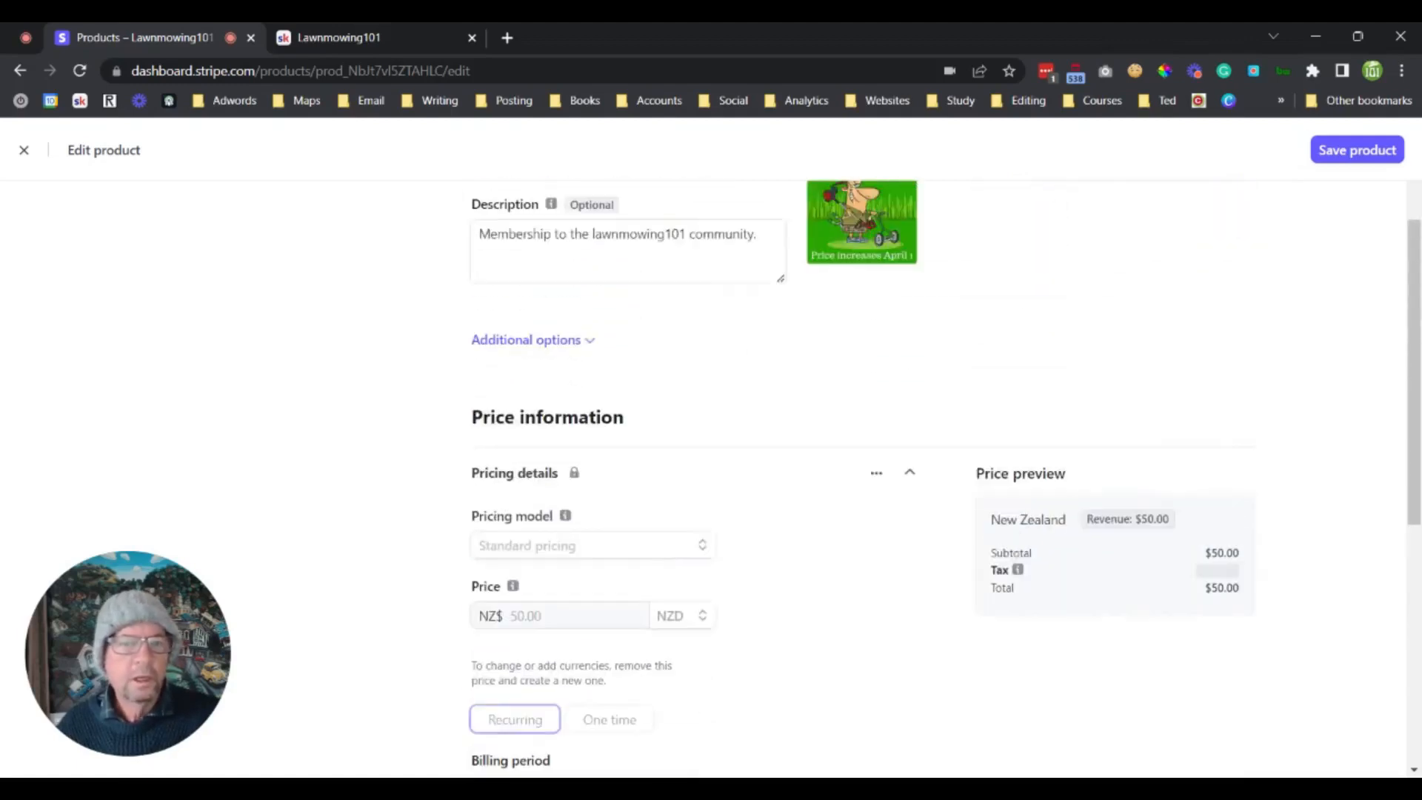
click(24, 151)
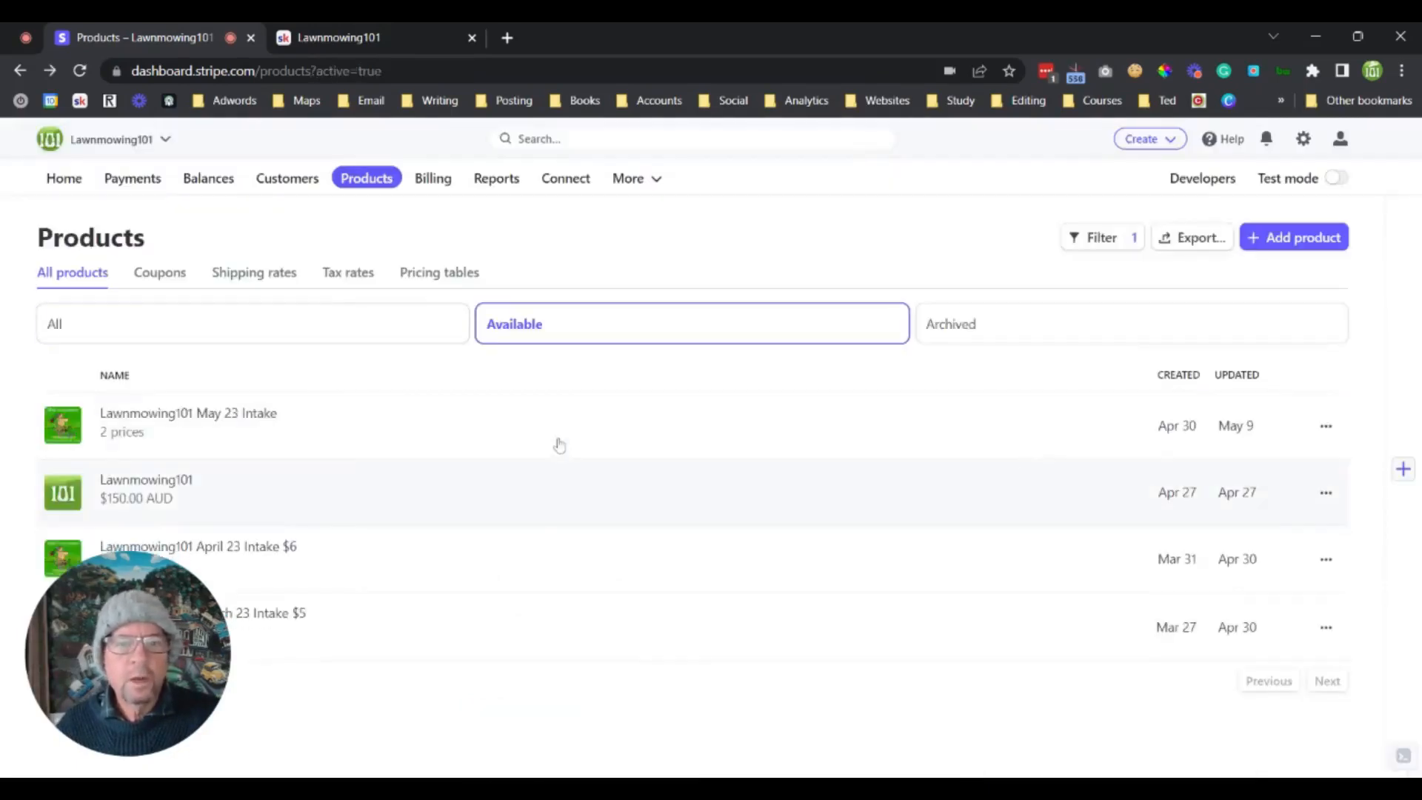
Start a new payment link and add the Lawnmowing101 March 23 Intake $5 product at $5.00 NZD / month.
drag(154, 635, 222, 607)
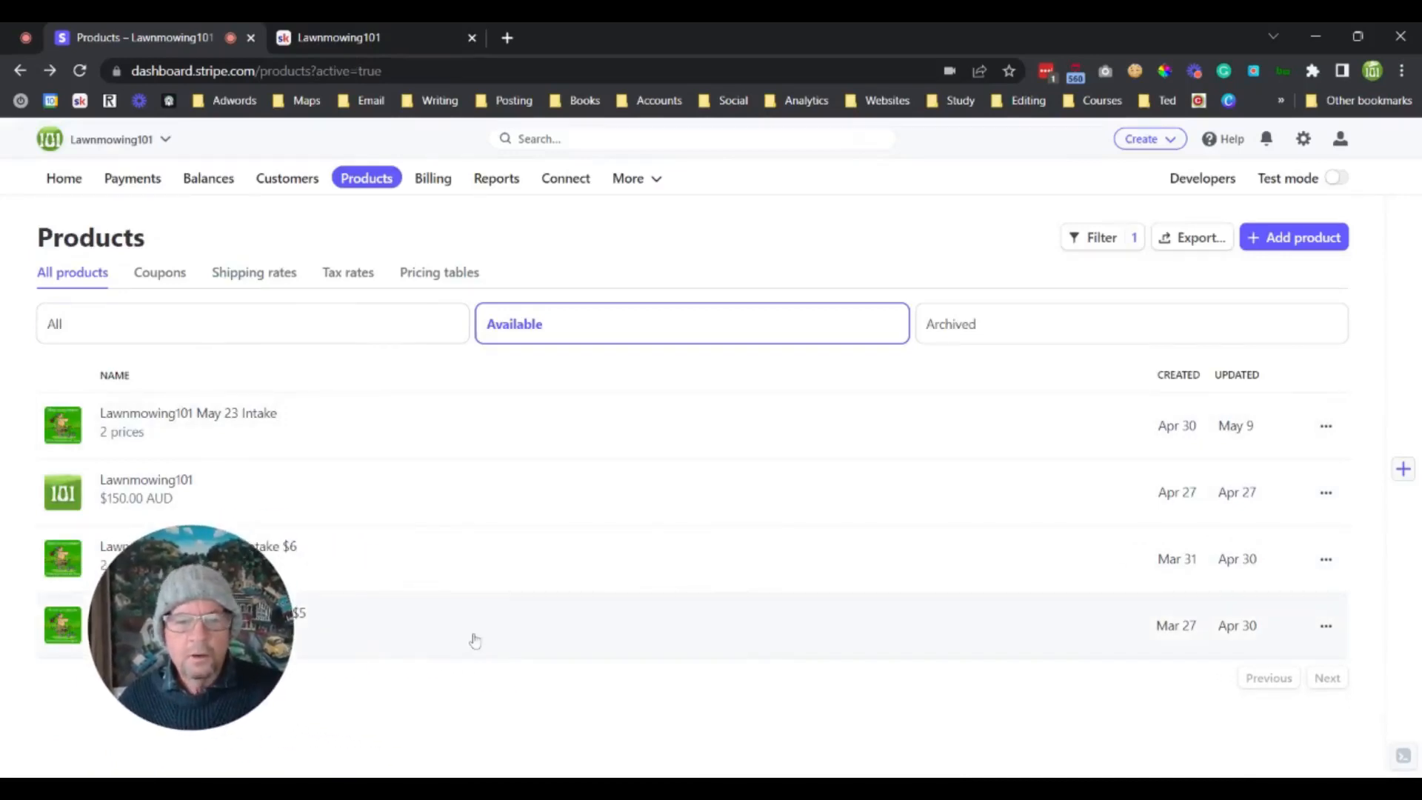
click(1153, 139)
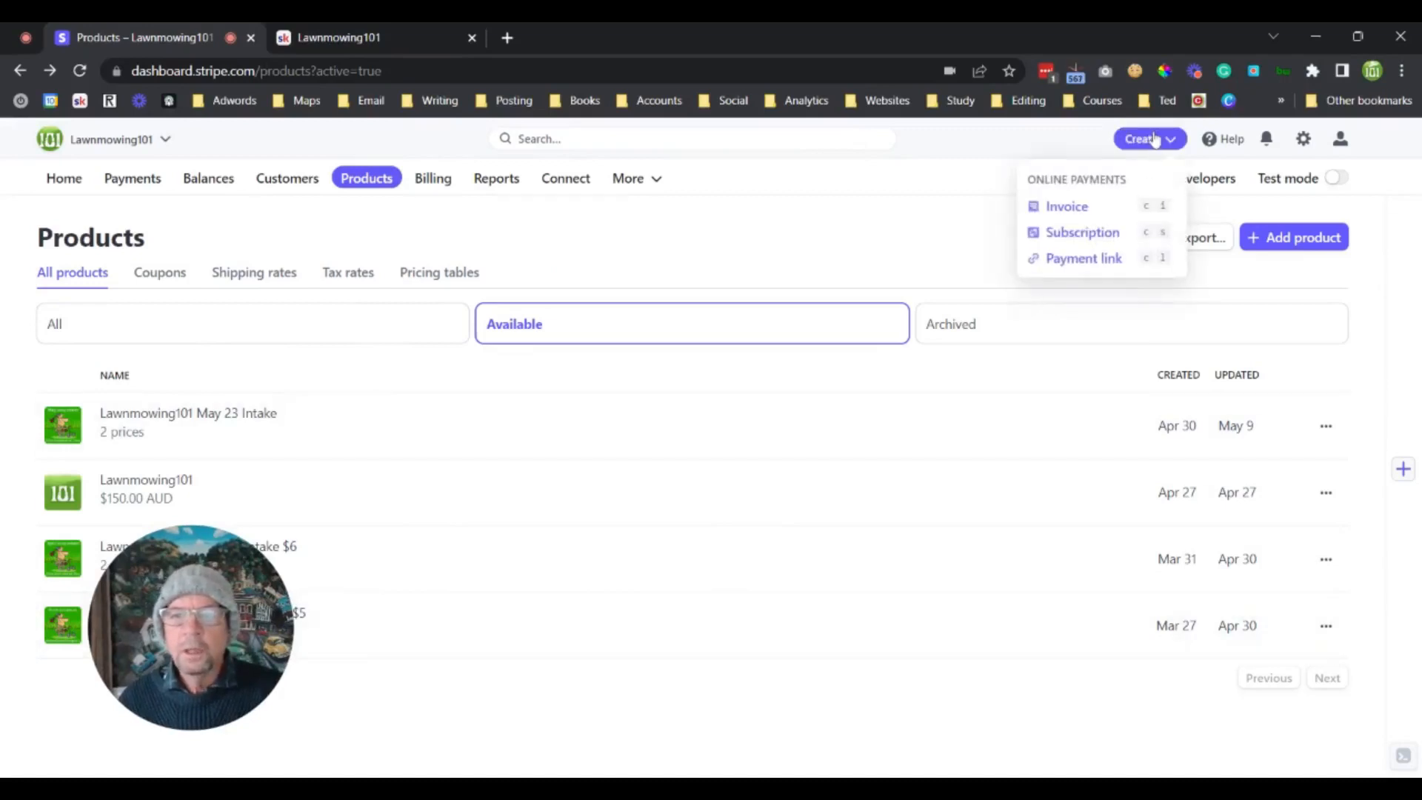
click(1073, 259)
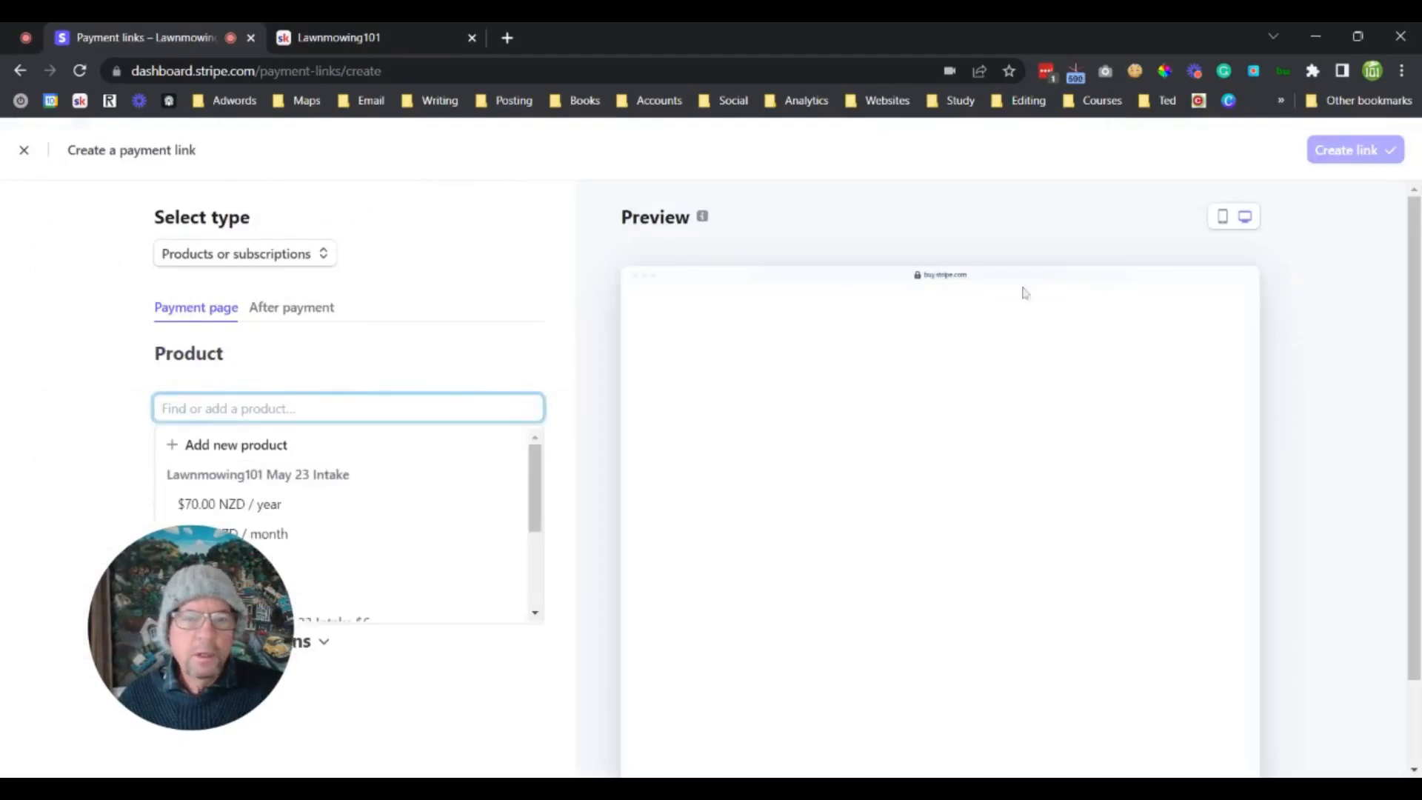
scroll(358, 492, down, 3)
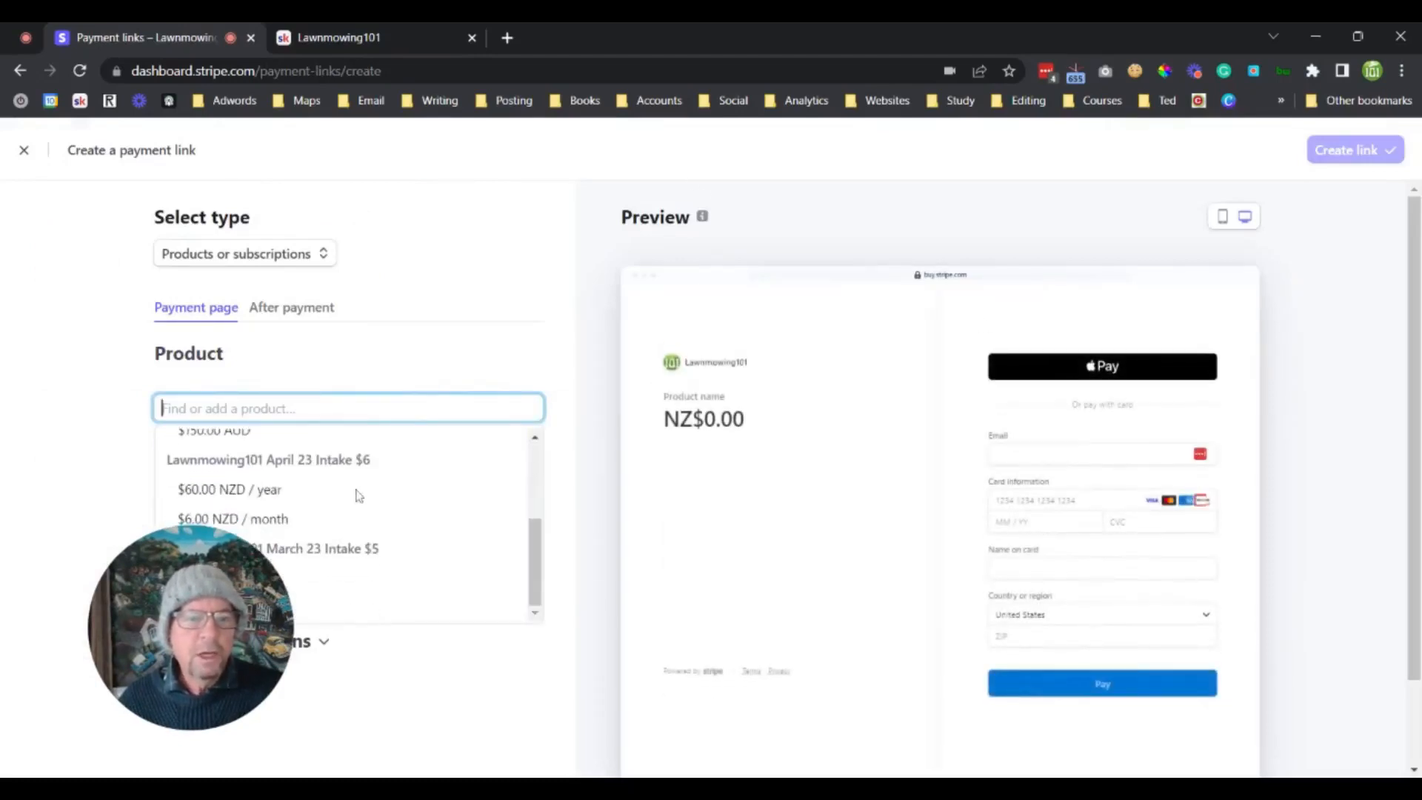
drag(194, 573, 394, 614)
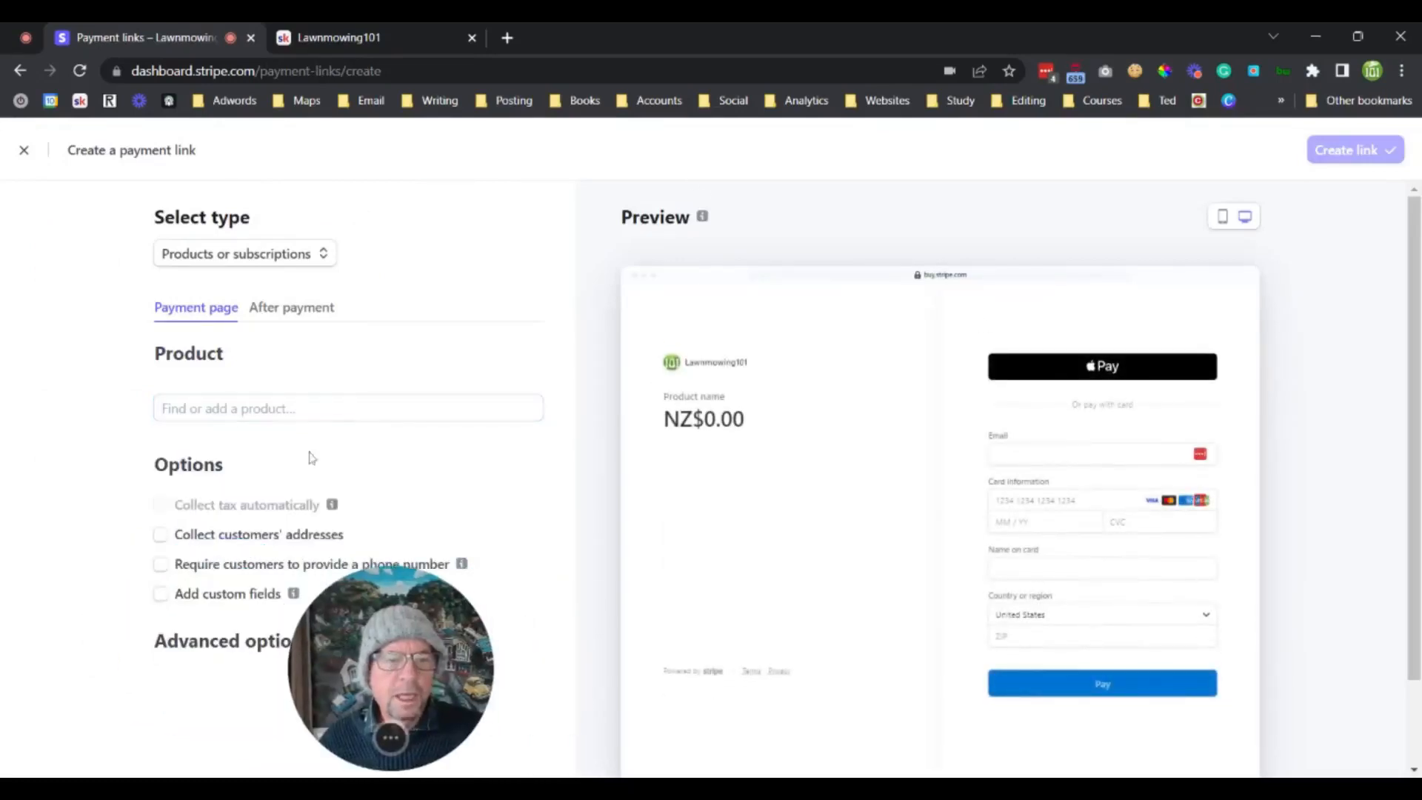
click(308, 408)
key(Down)
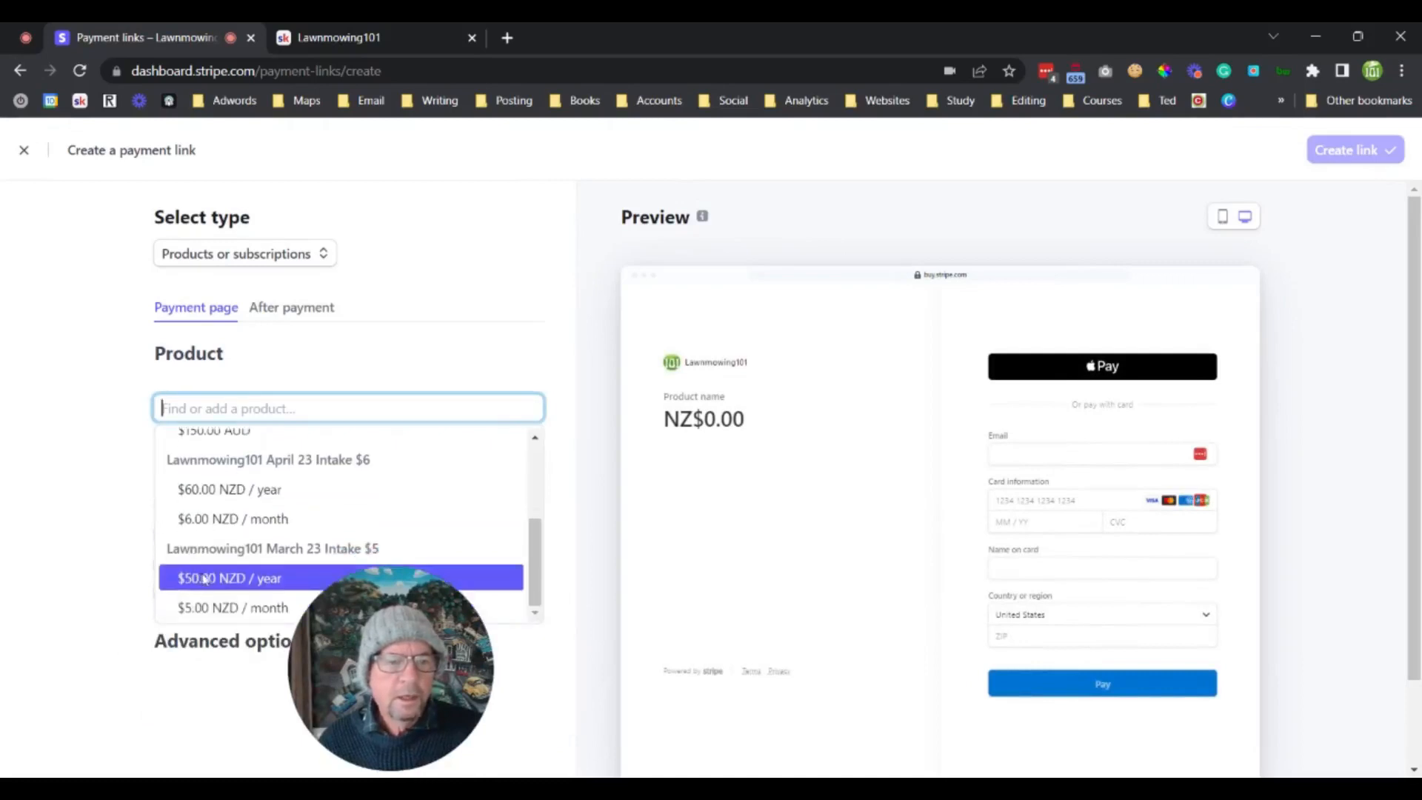
key(Return)
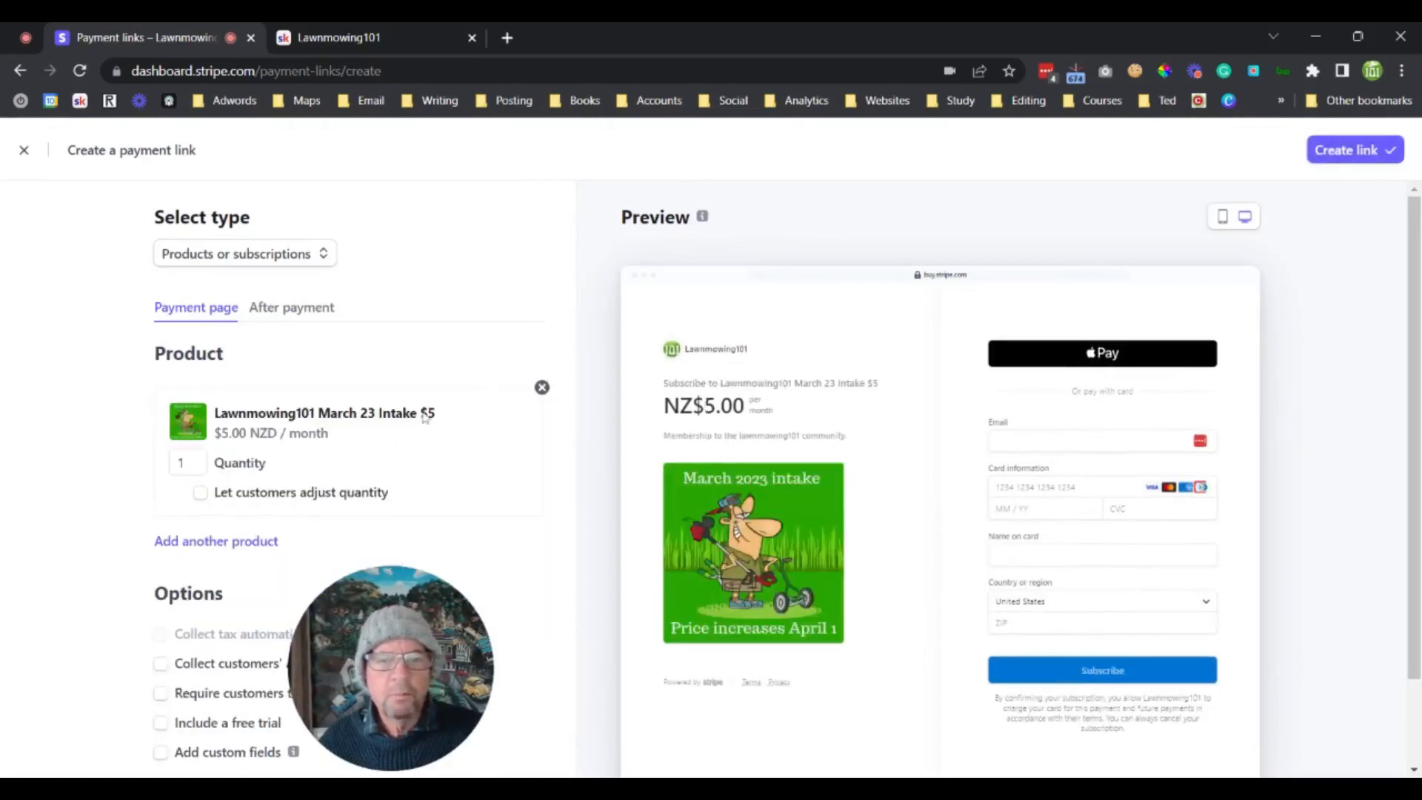
Include a free trial of 7 days in the payment link.
drag(395, 587, 1302, 565)
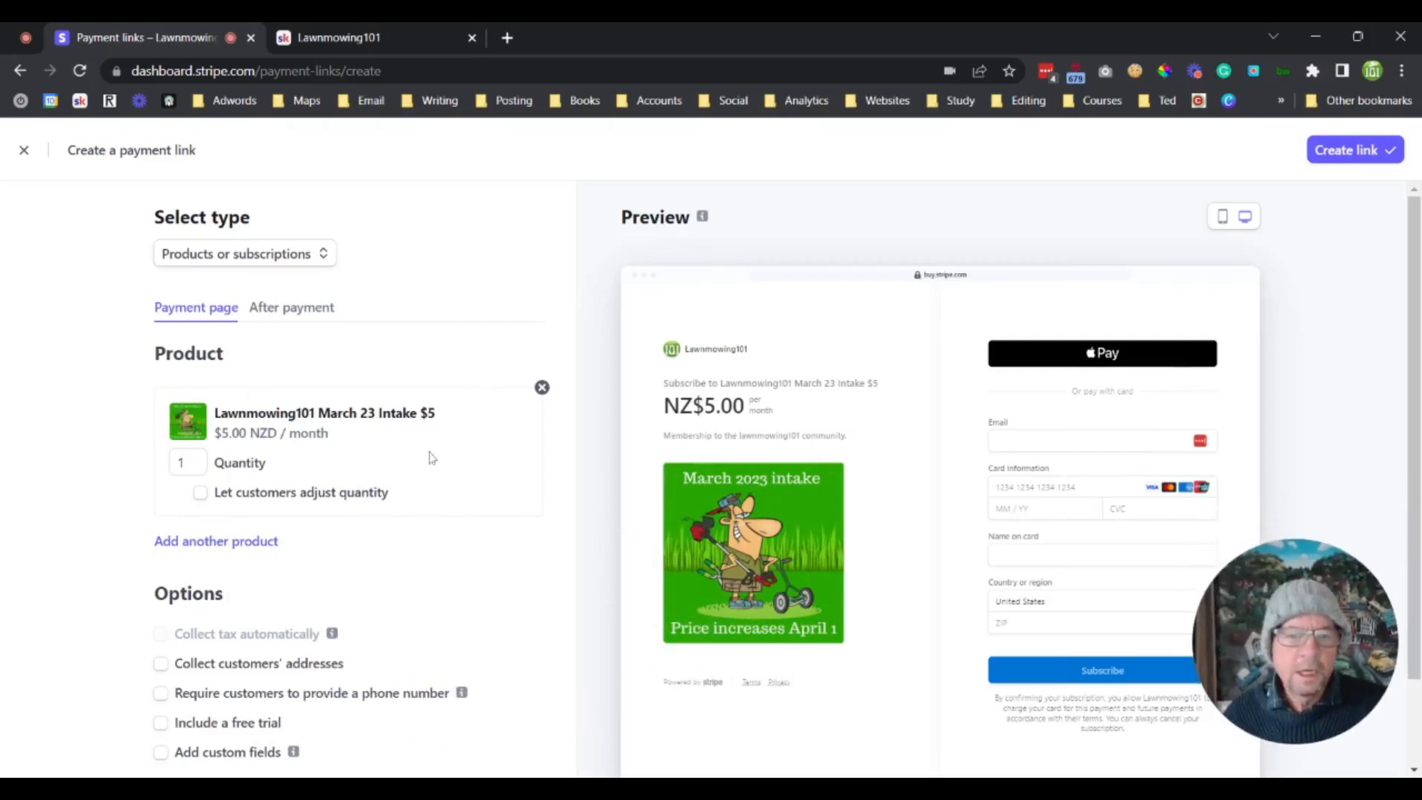
scroll(437, 453, down, 1)
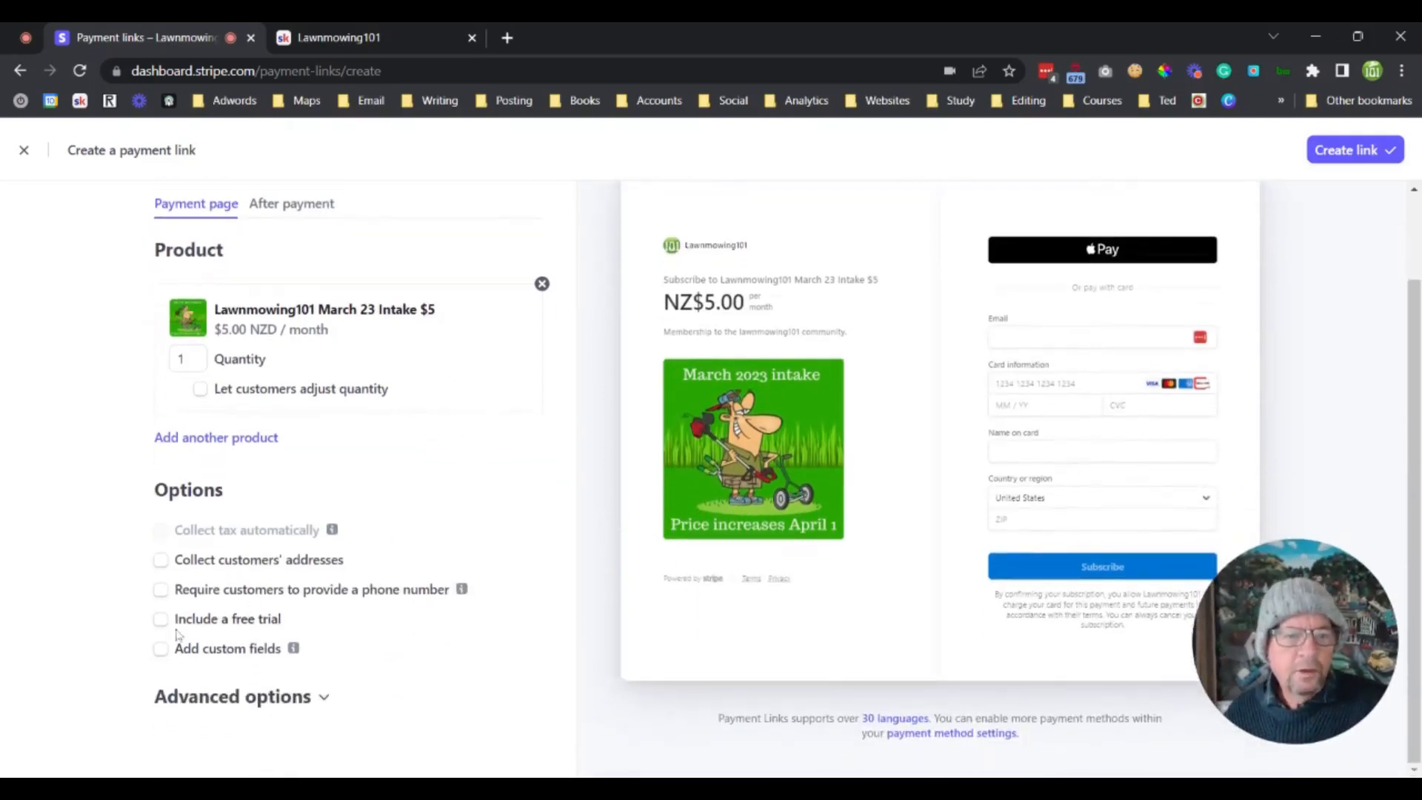
click(160, 619)
scroll(164, 622, down, 1)
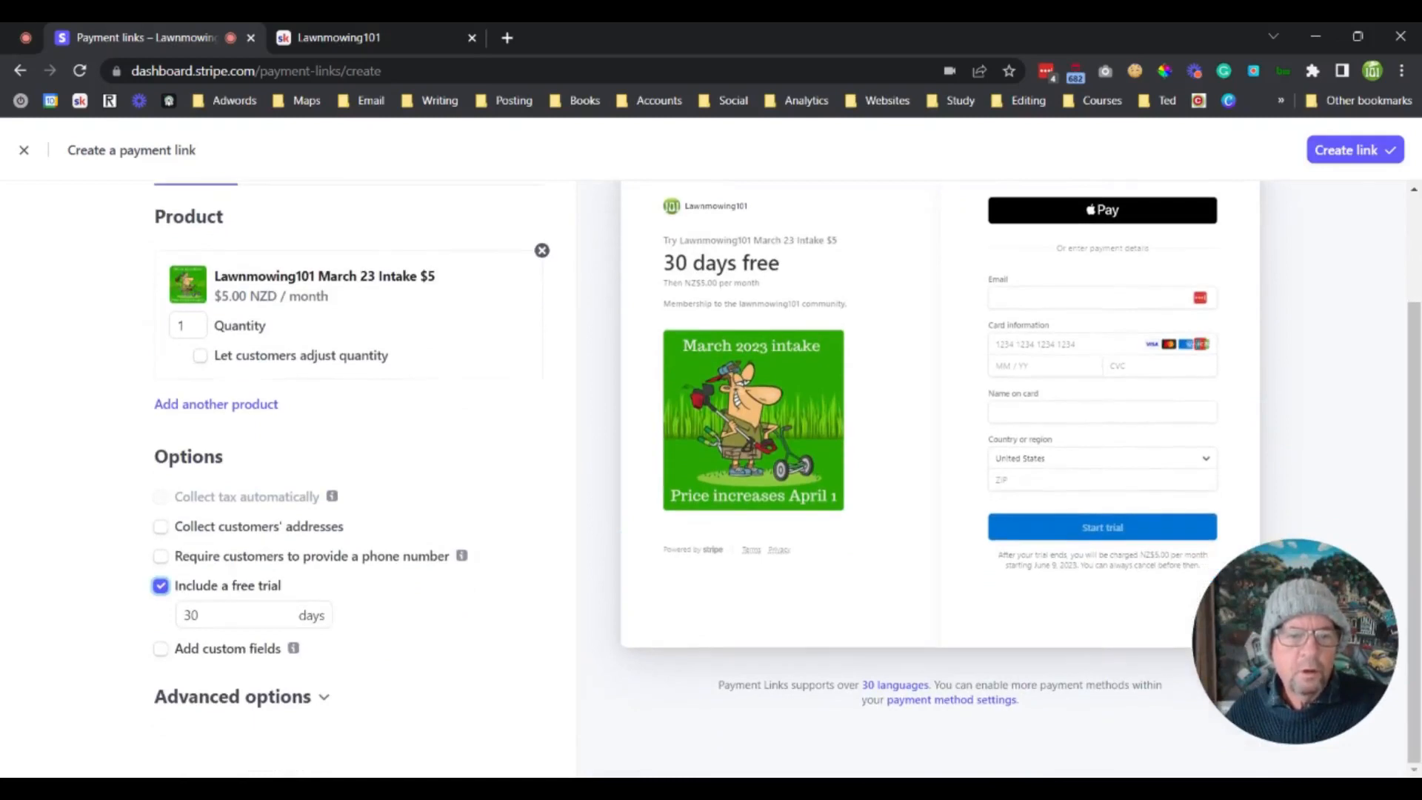
double_click(191, 614)
text(7)
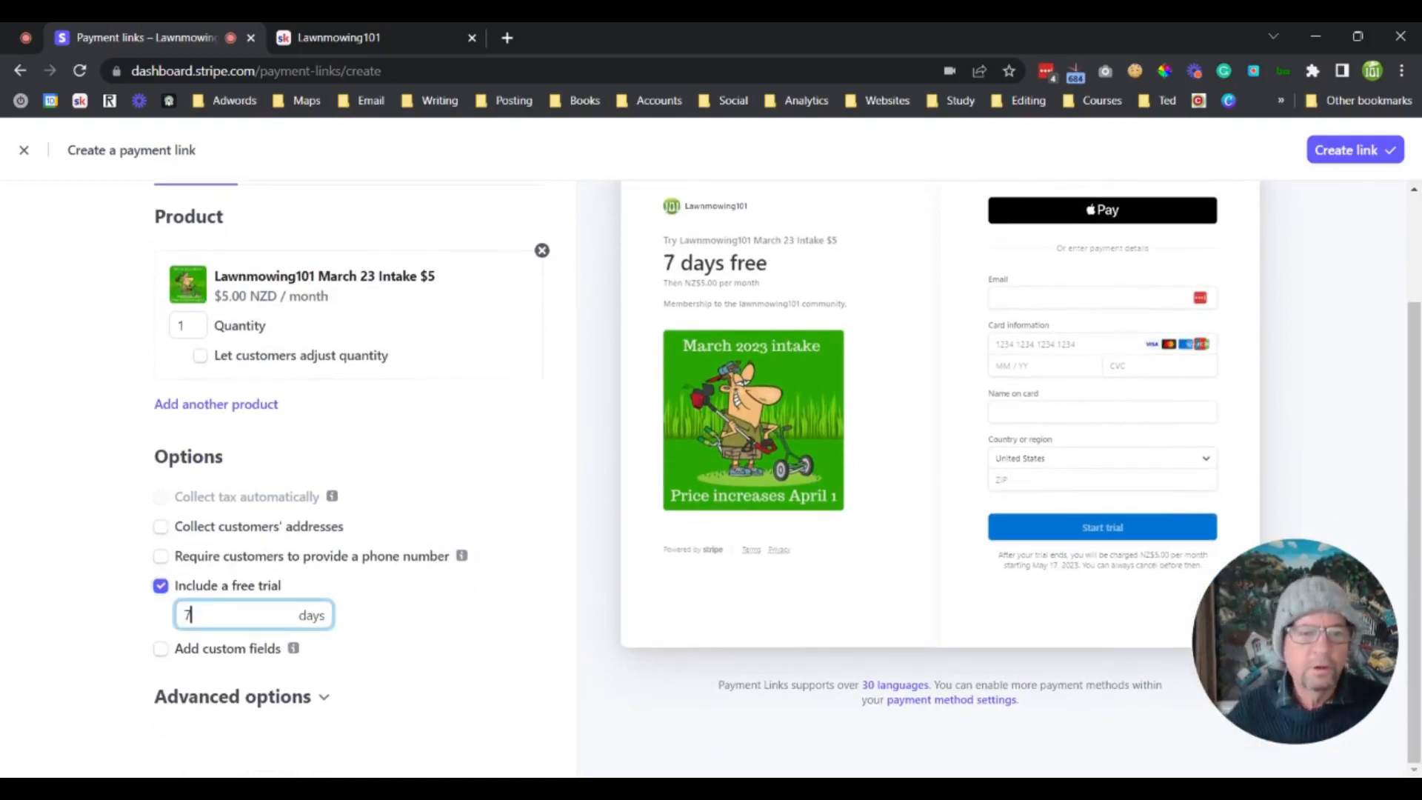
click(476, 657)
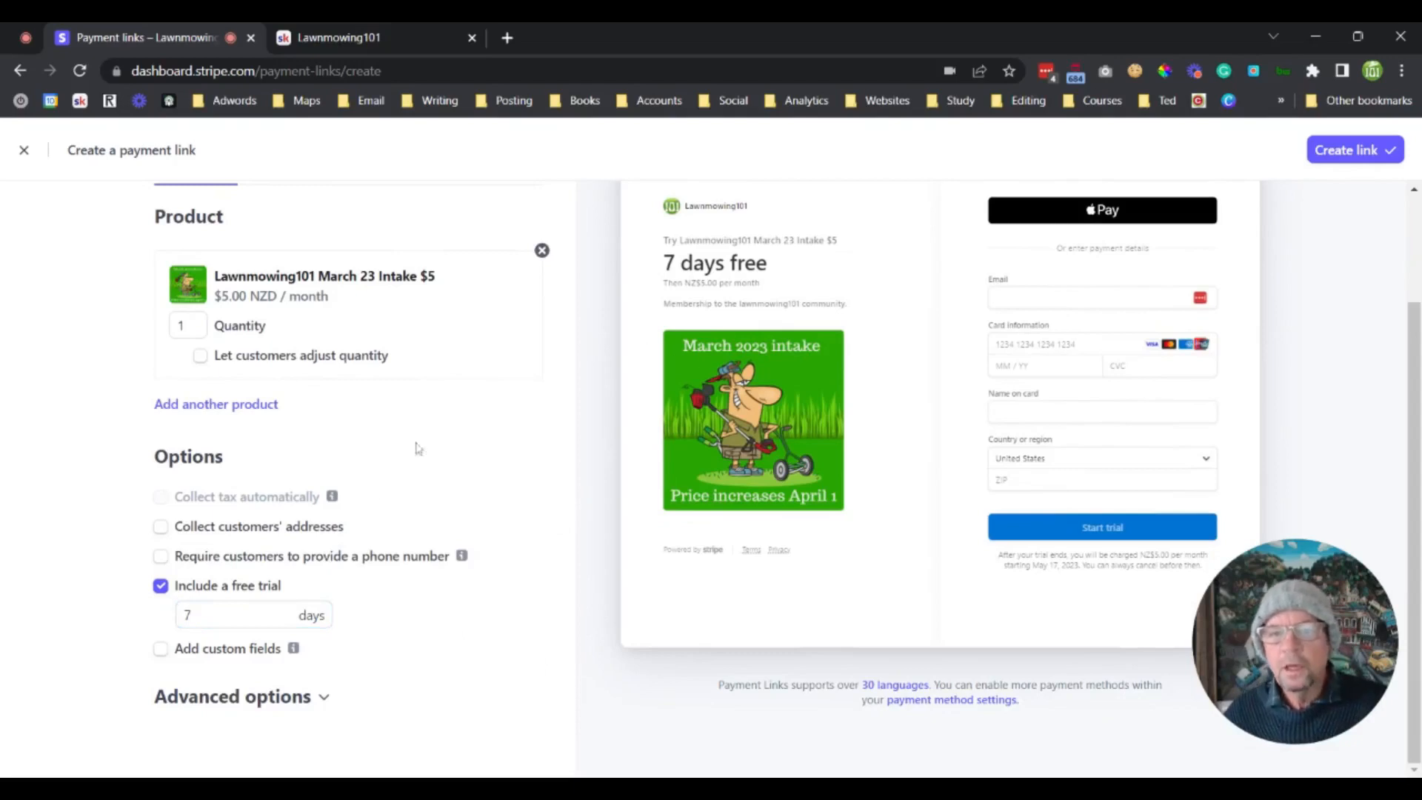
Set the payment link's after-payment behaviour to redirect customers to a website instead of showing the confirmation page.
scroll(426, 522, up, 2)
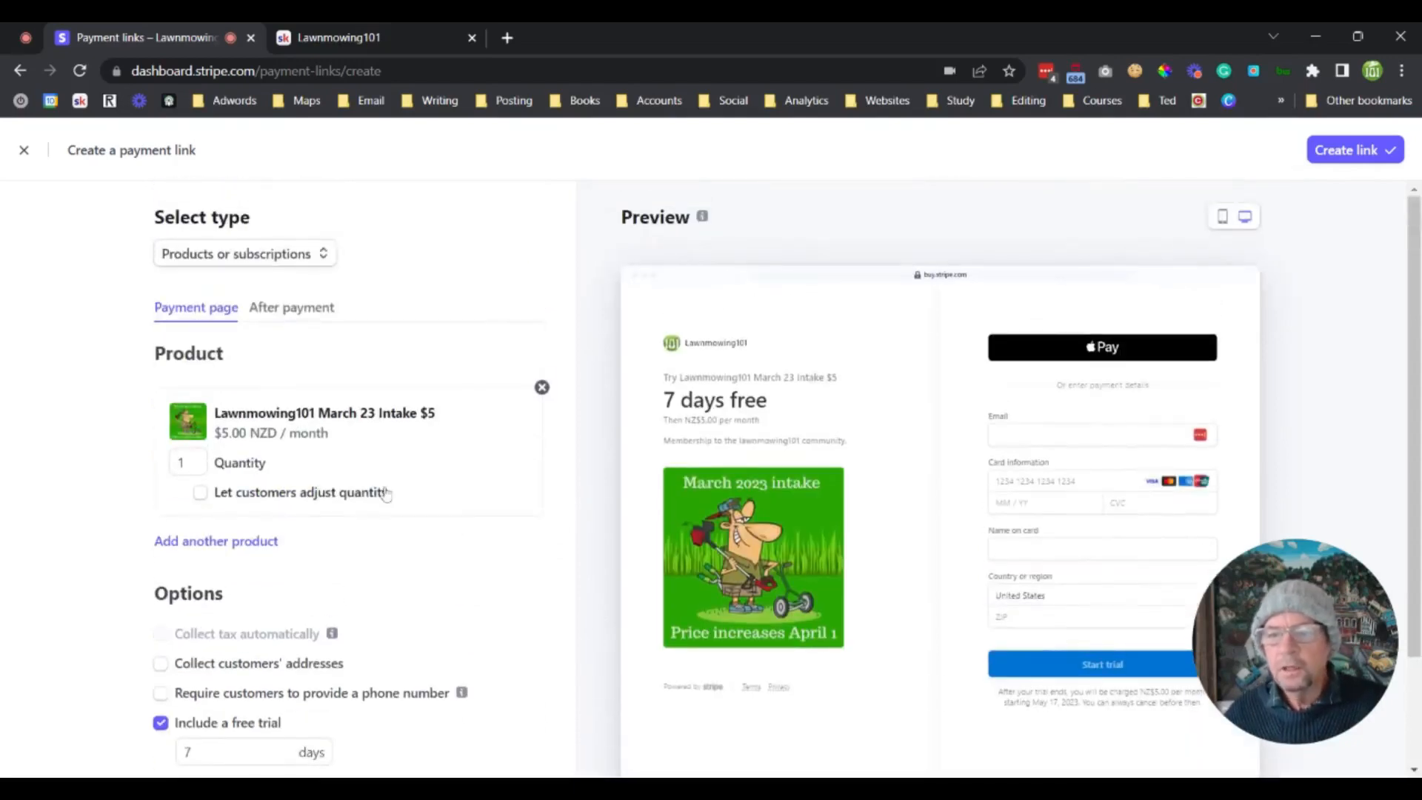
scroll(377, 548, down, 2)
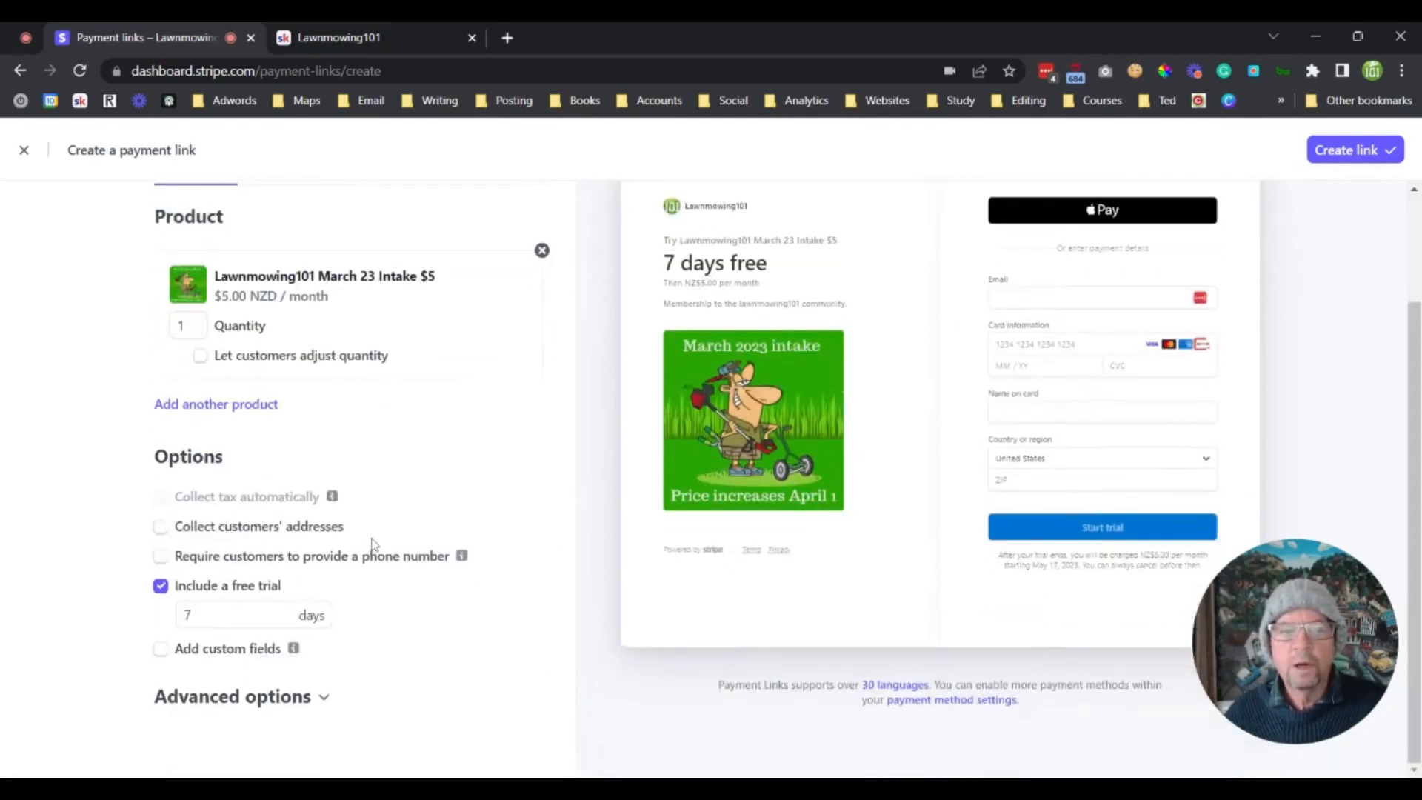
scroll(367, 534, up, 2)
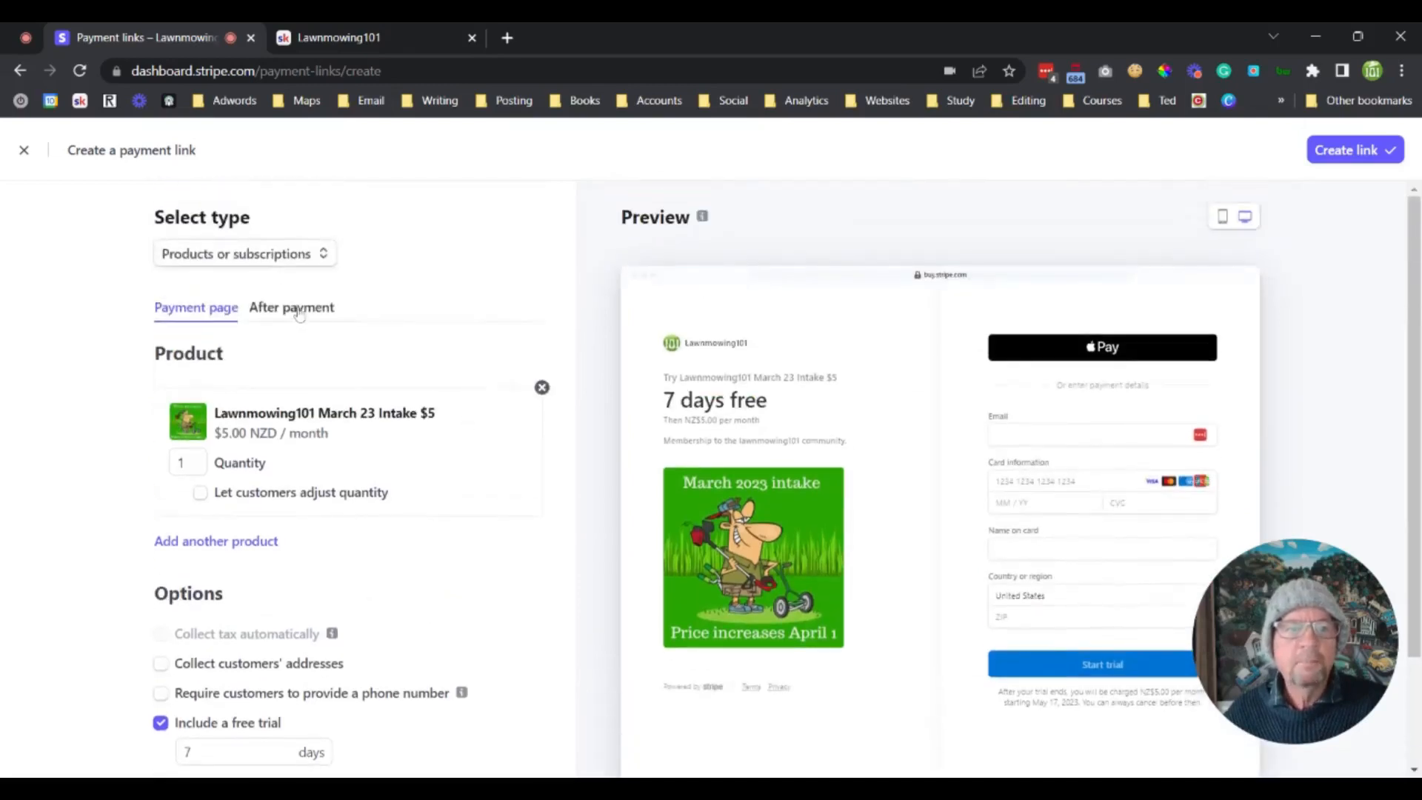
click(298, 311)
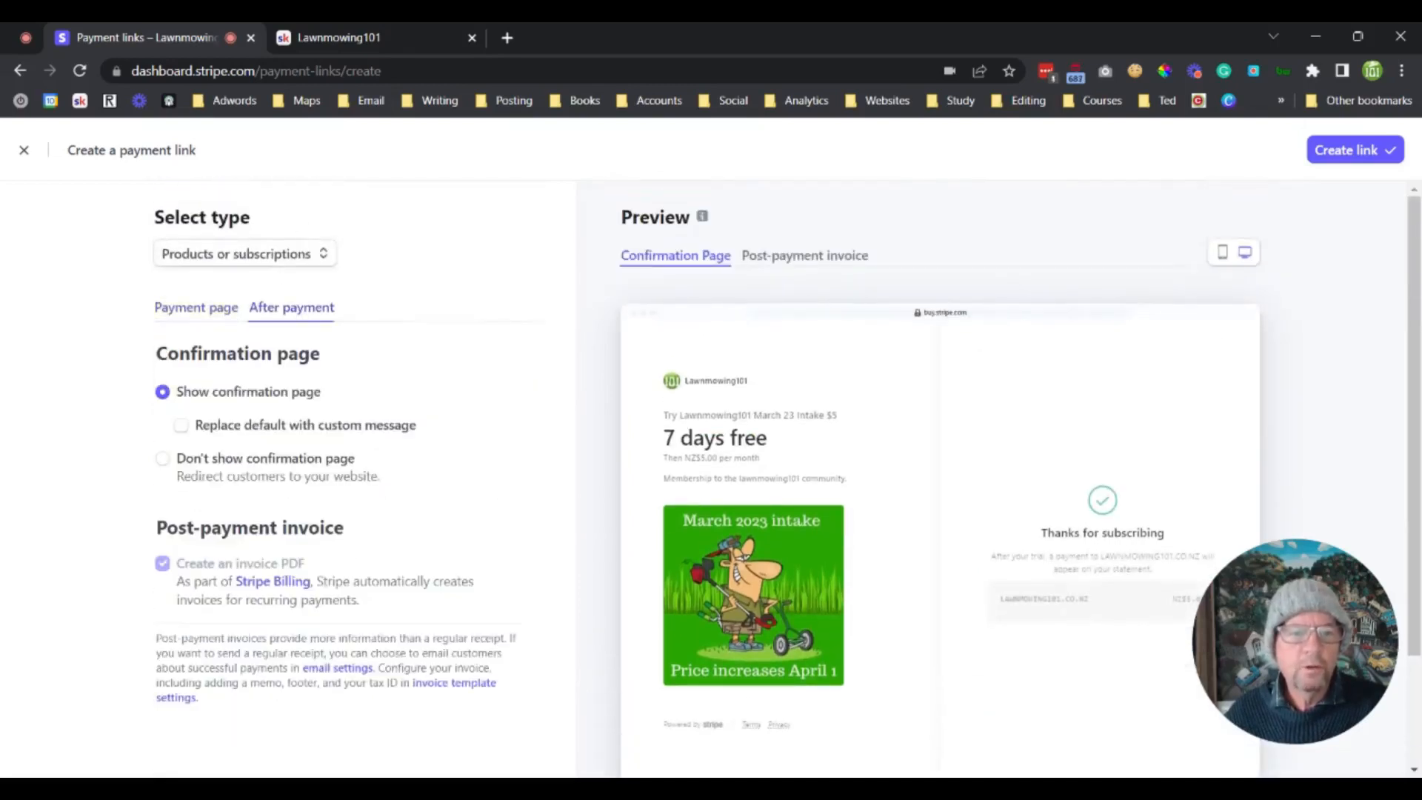
click(165, 460)
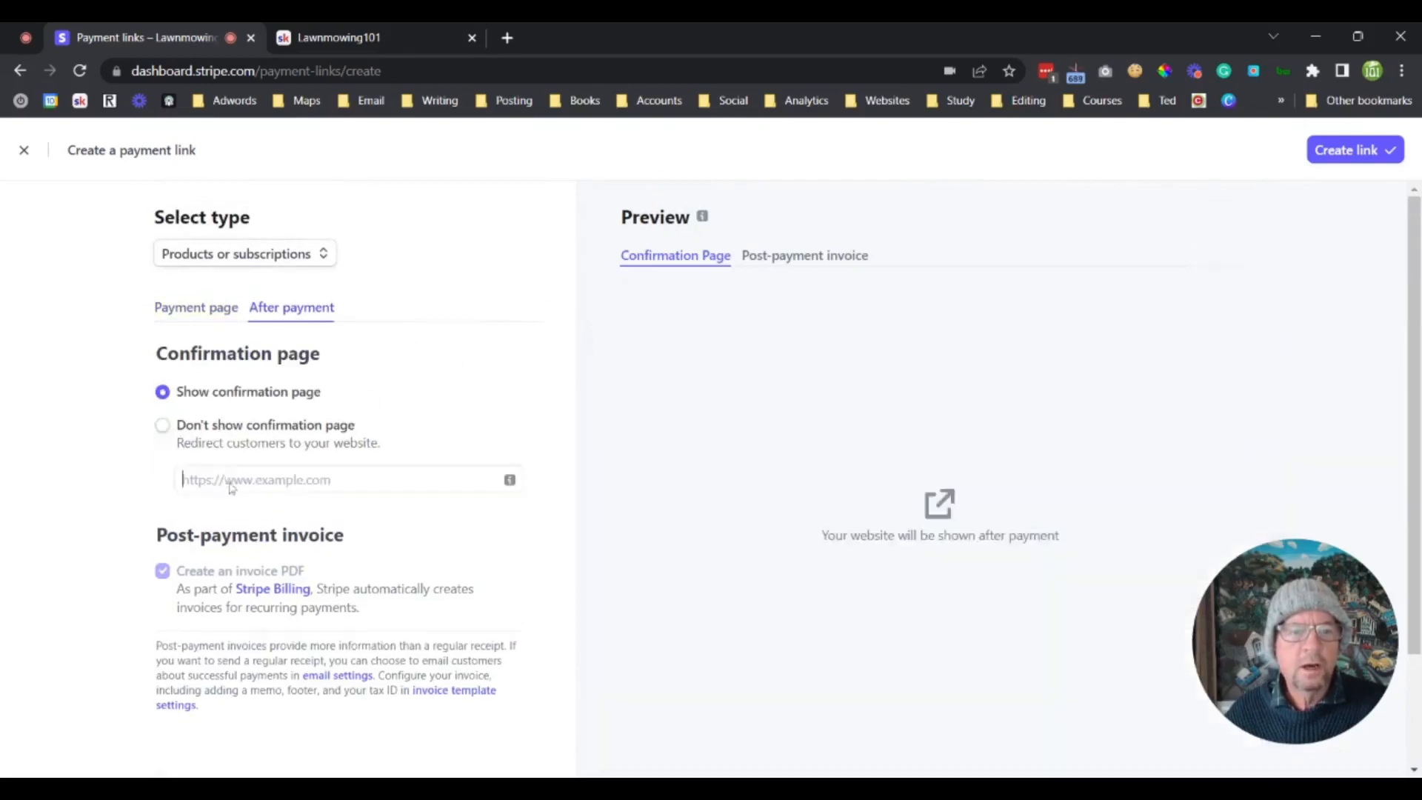
click(348, 45)
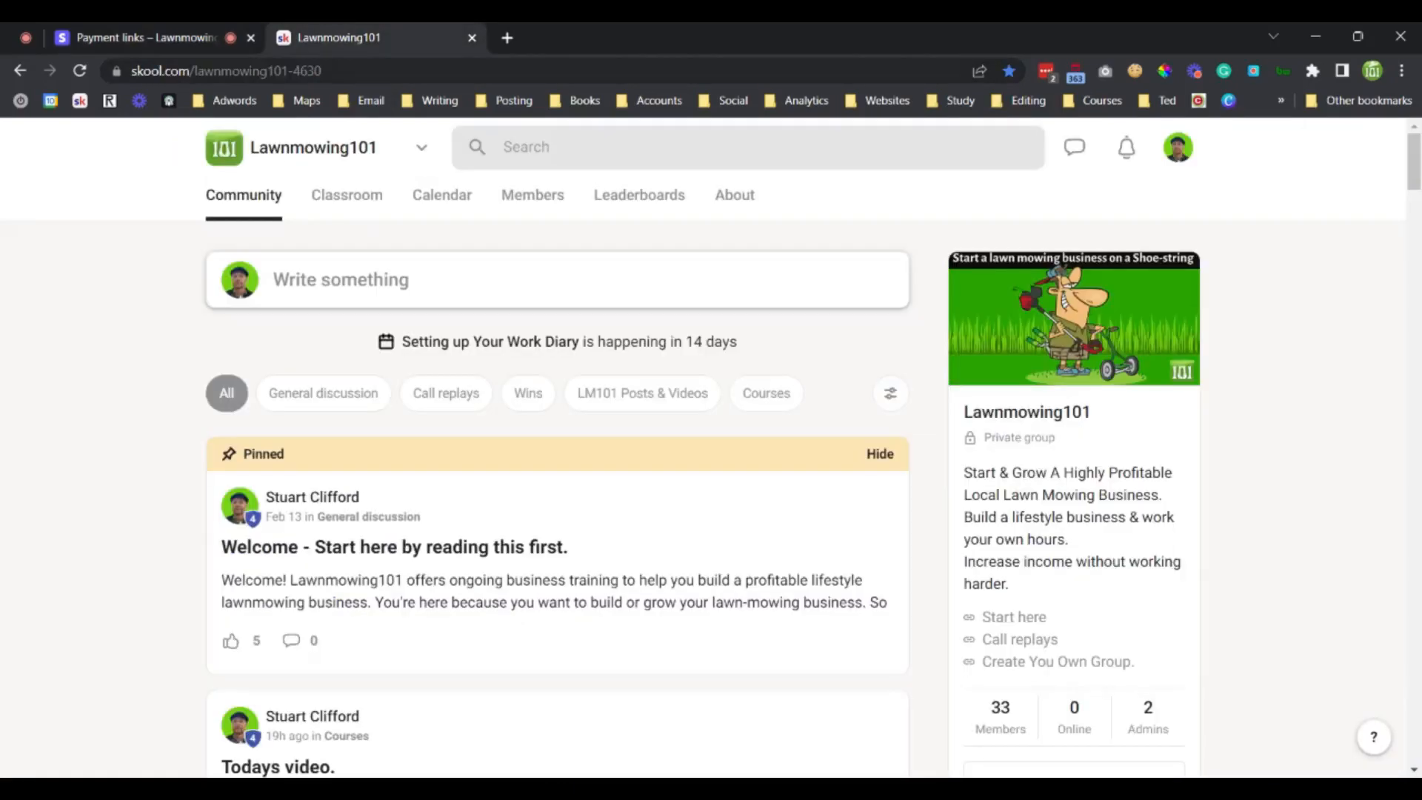
click(204, 71)
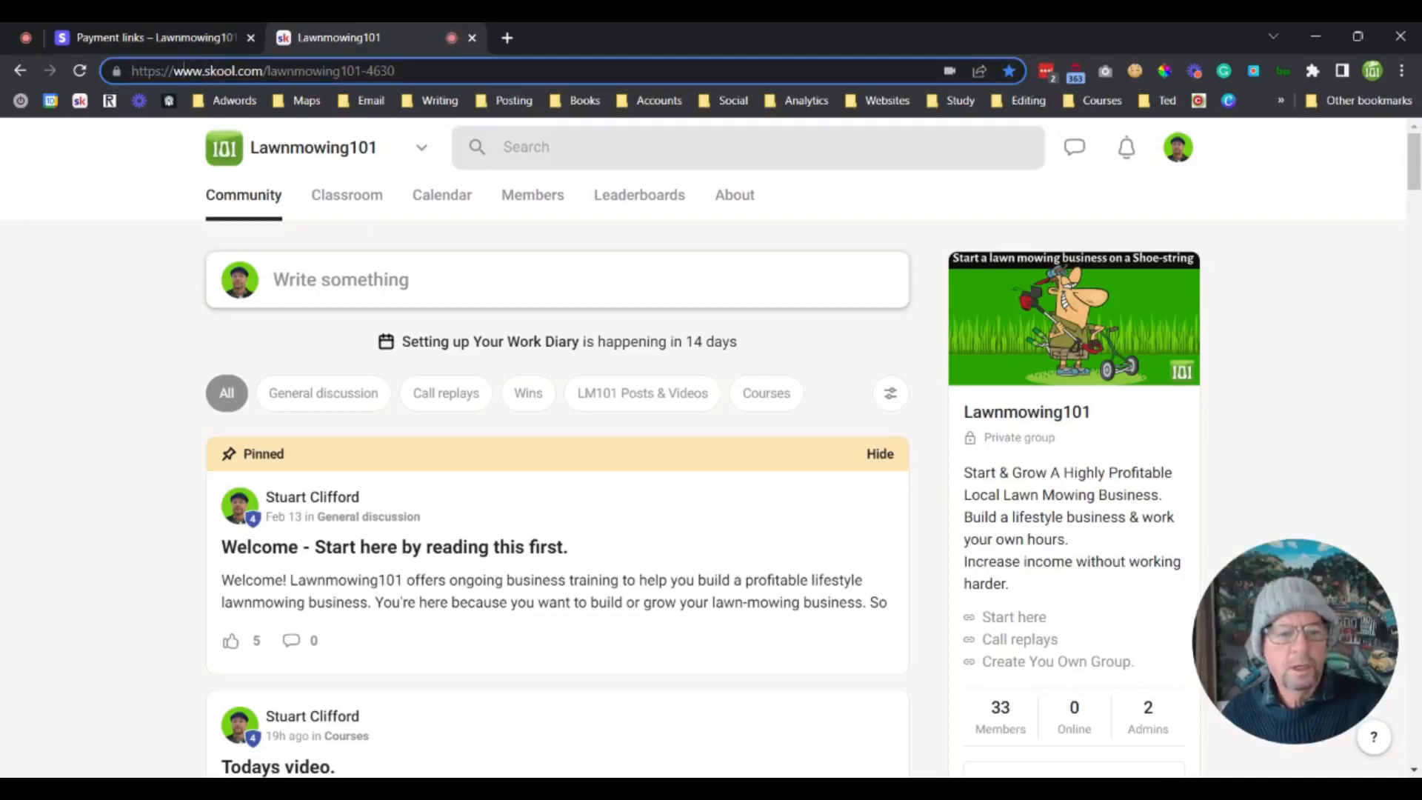
click(183, 70)
key(ctrl+c)
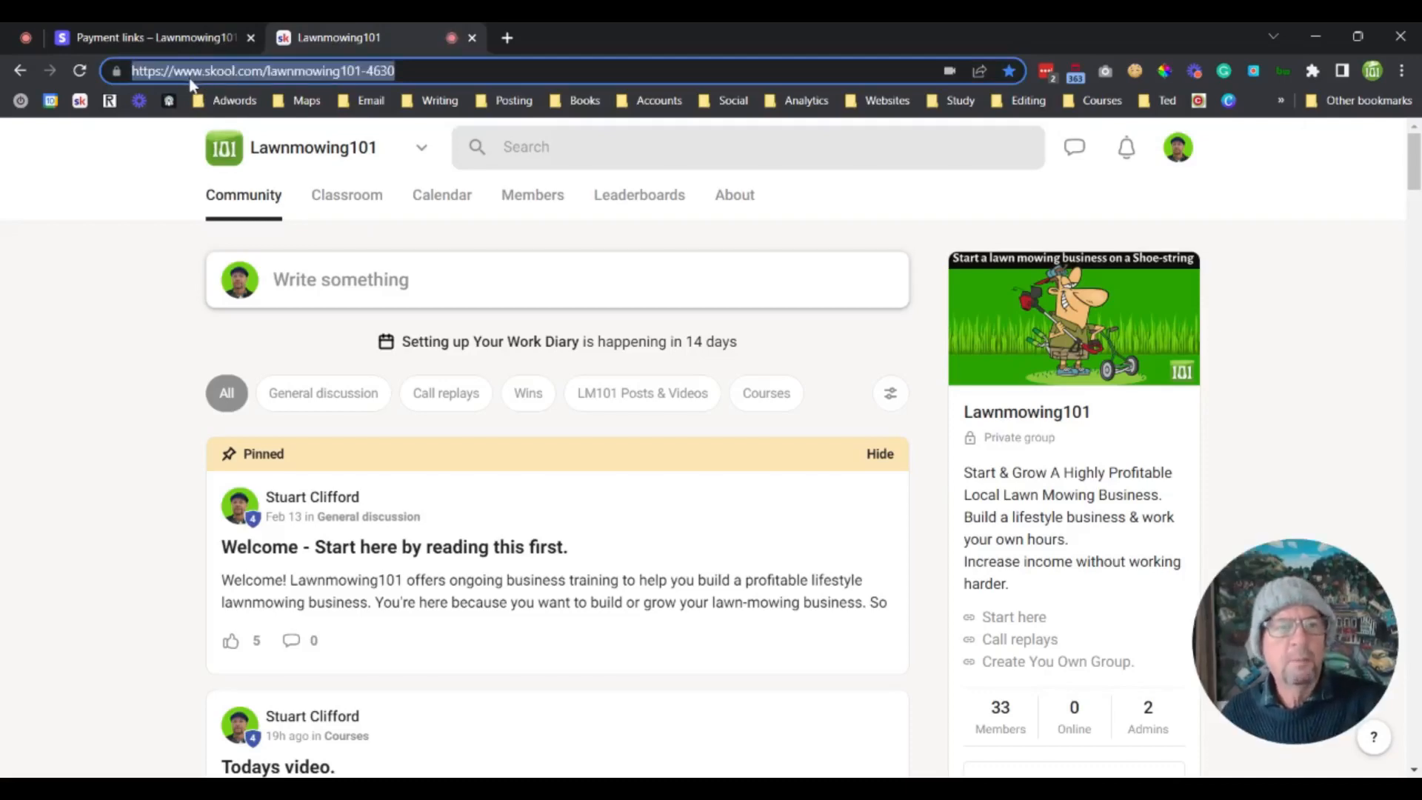
click(232, 32)
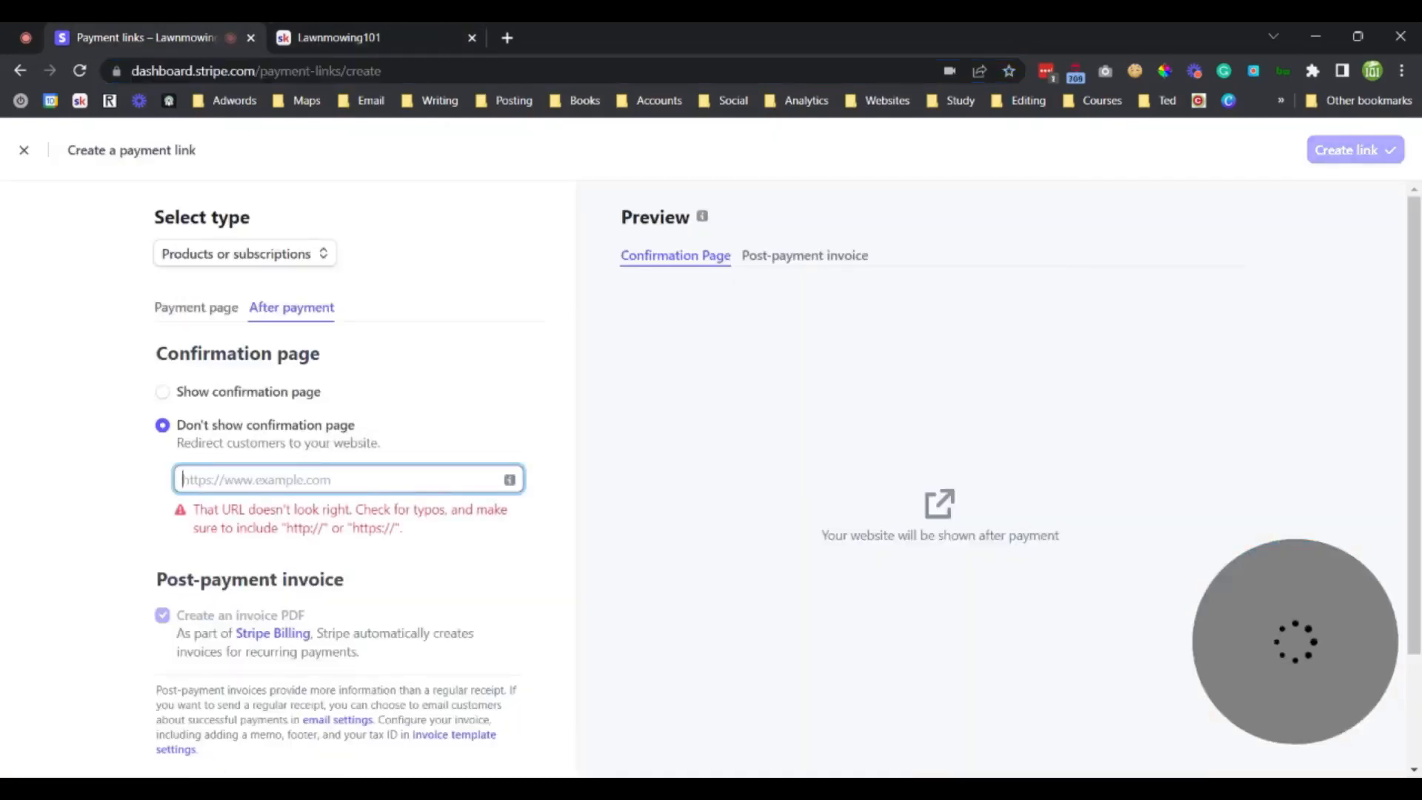
key(ctrl+v)
click(115, 500)
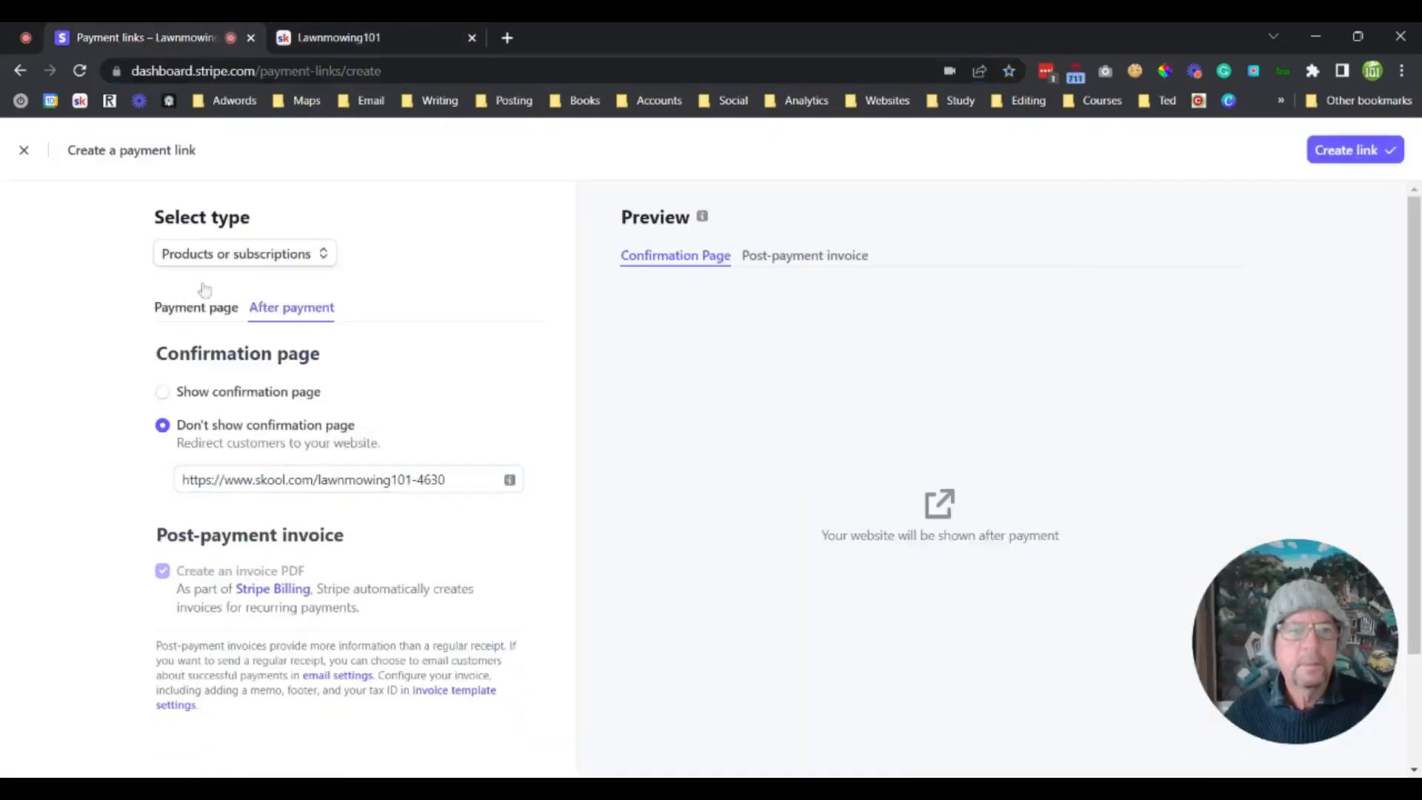
Review the payment page settings and preview for the Lawnmowing101 March 23 Intake $5 product, and create the payment link.
click(202, 307)
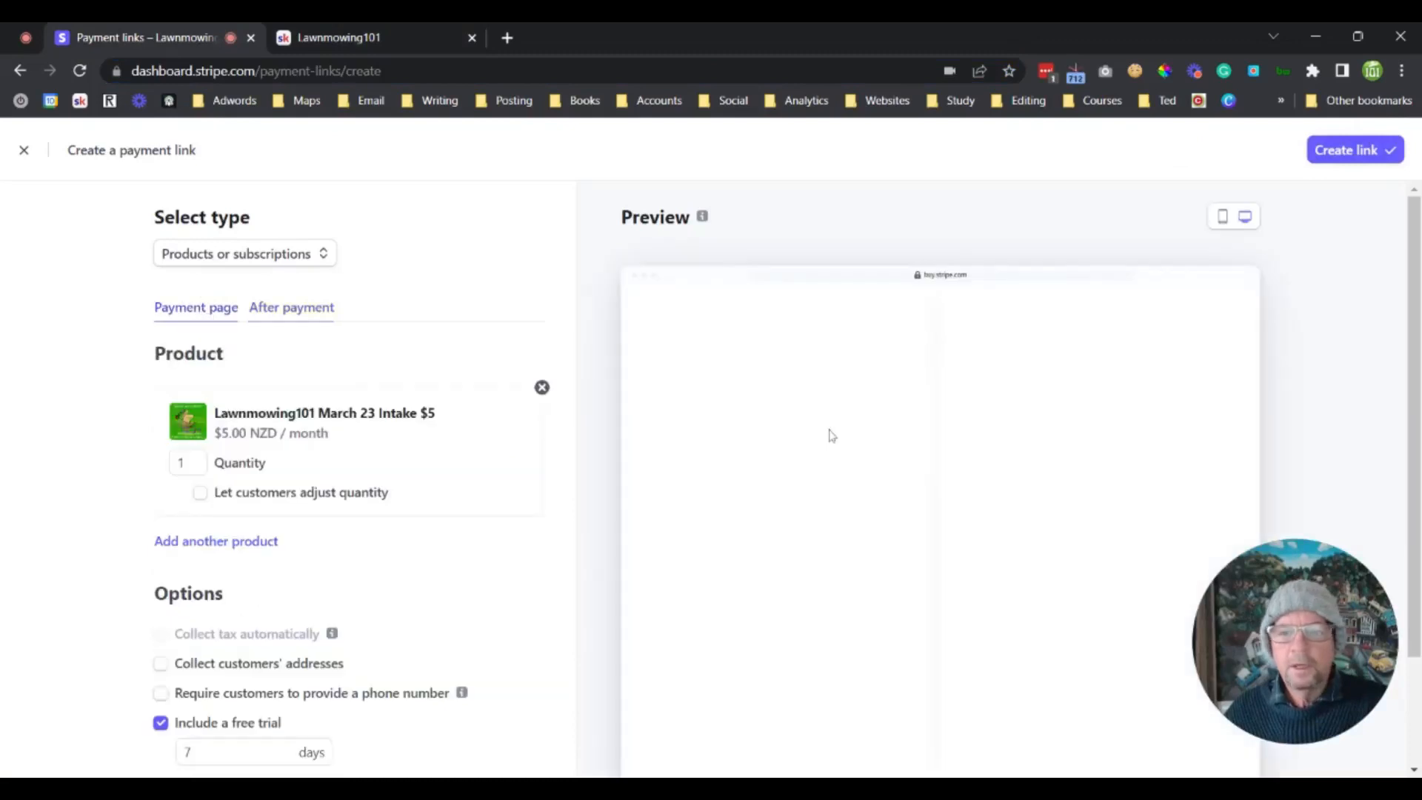
scroll(1365, 426, down, 2)
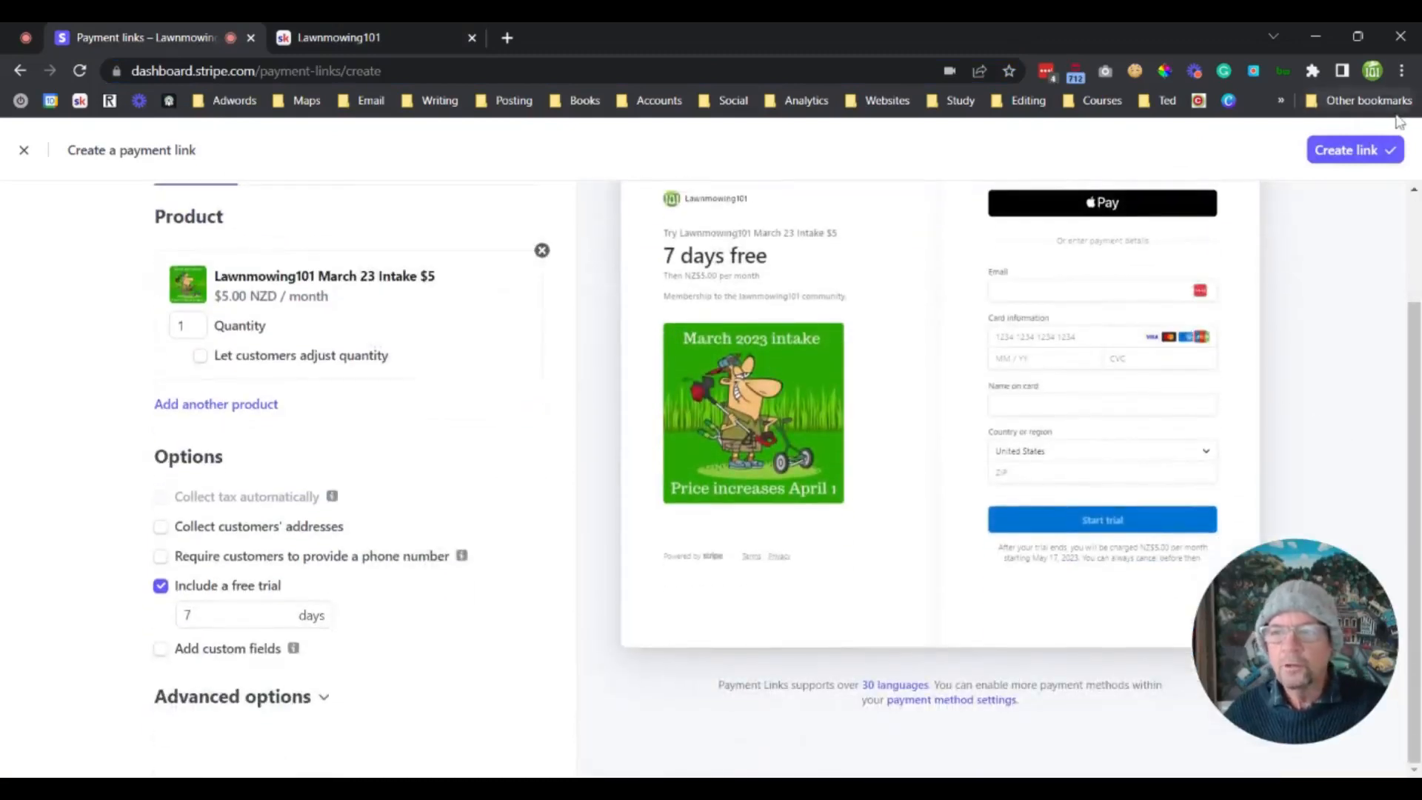
click(1391, 160)
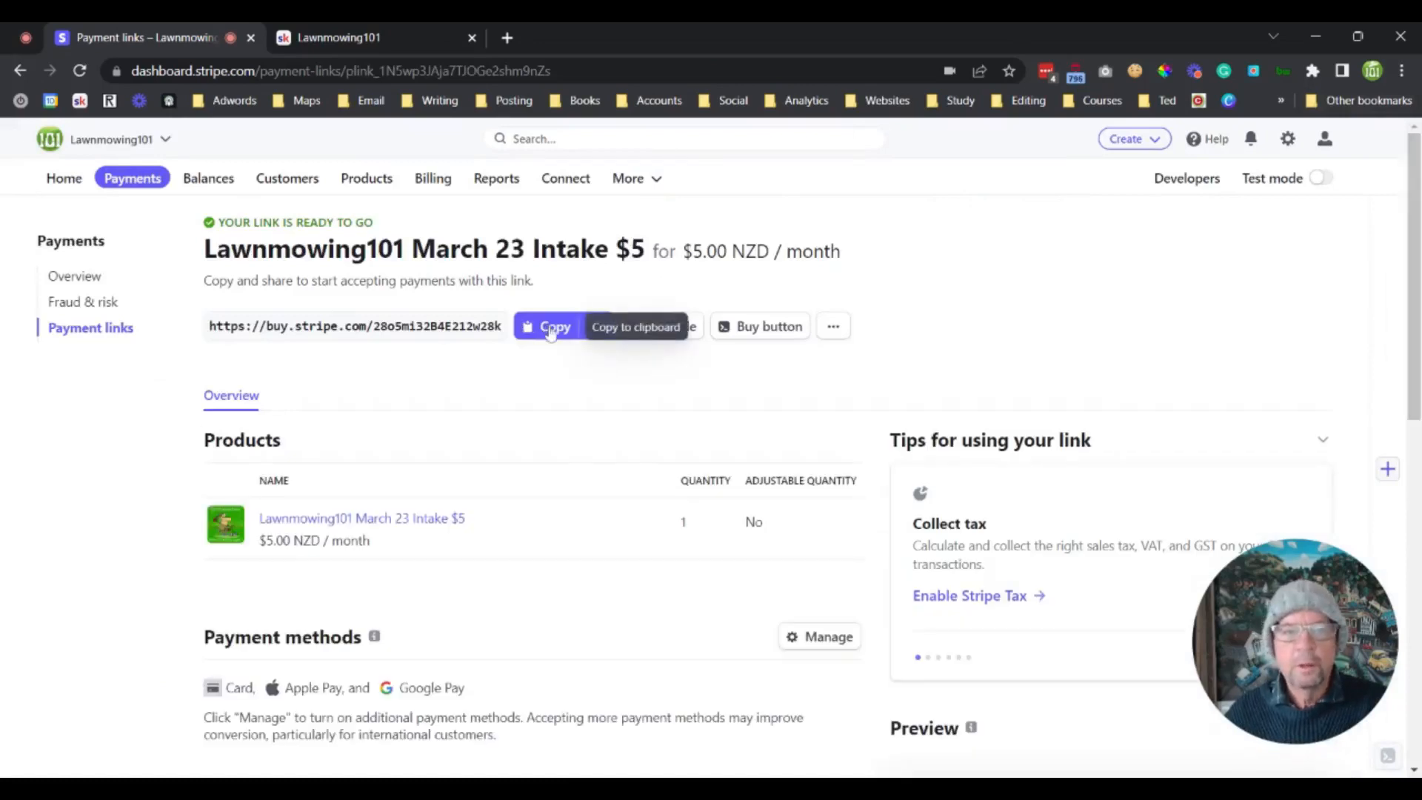
Look up the payment links for the Lawnmowing101 March 23 Intake $5 product's monthly price, and return to the dashboard home.
click(365, 182)
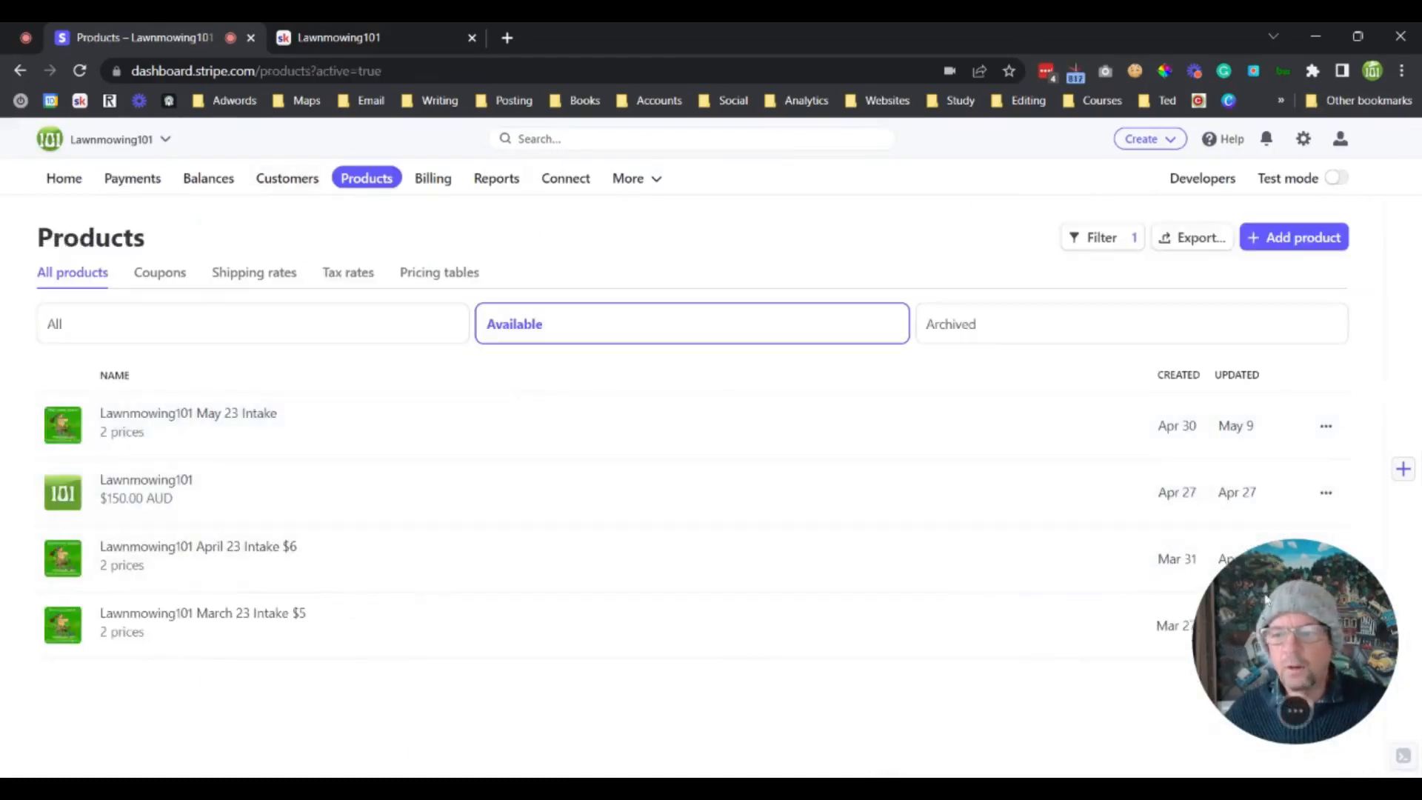
click(1325, 628)
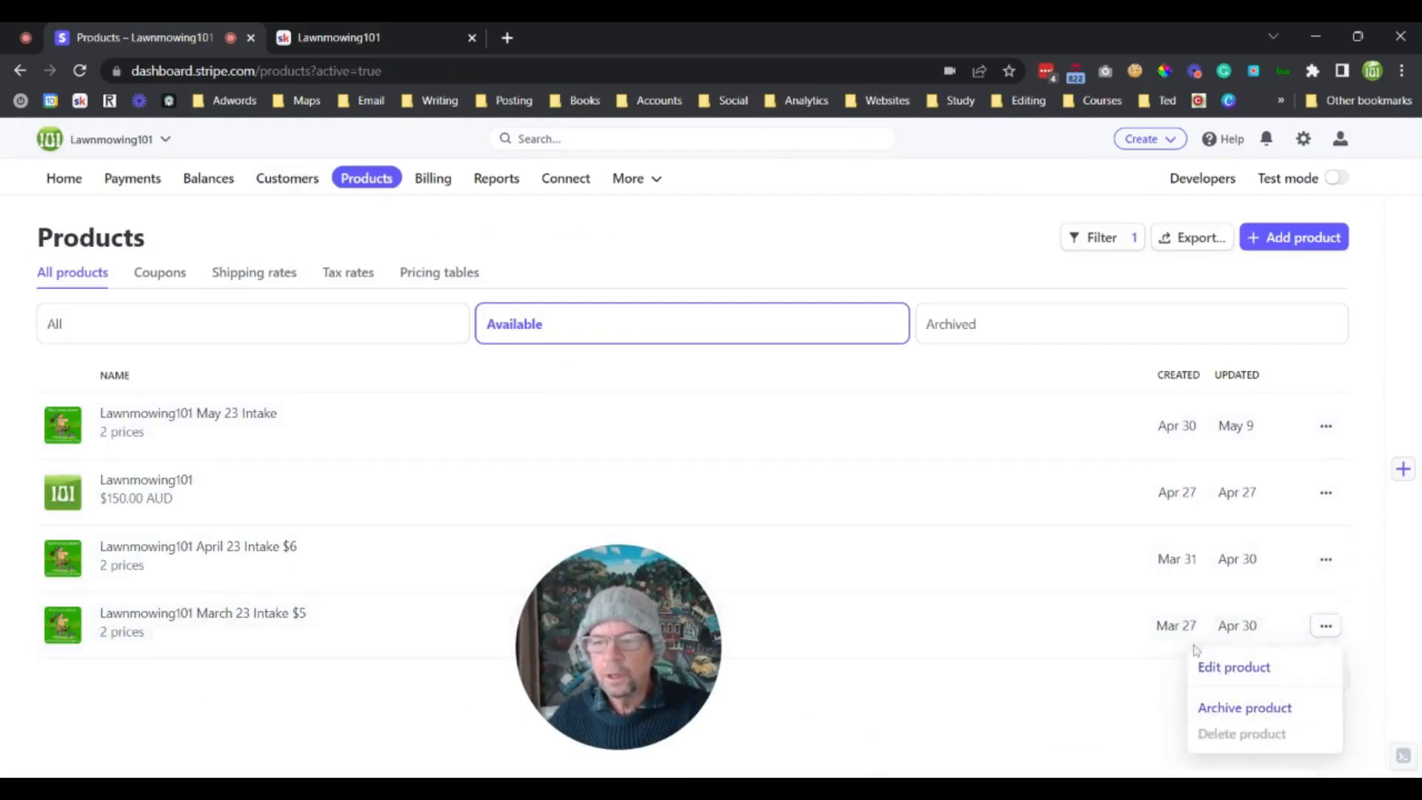
click(148, 615)
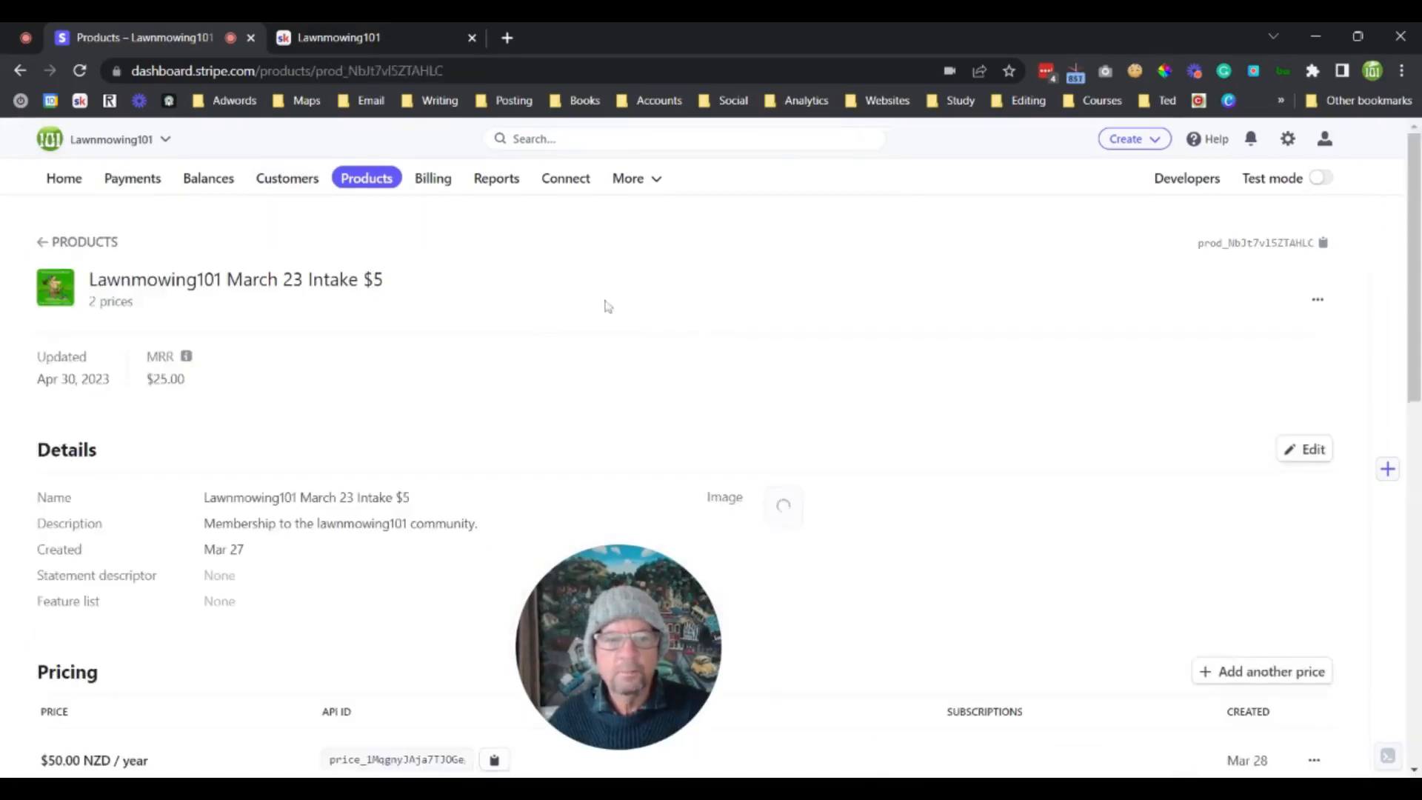
scroll(1074, 304, down, 5)
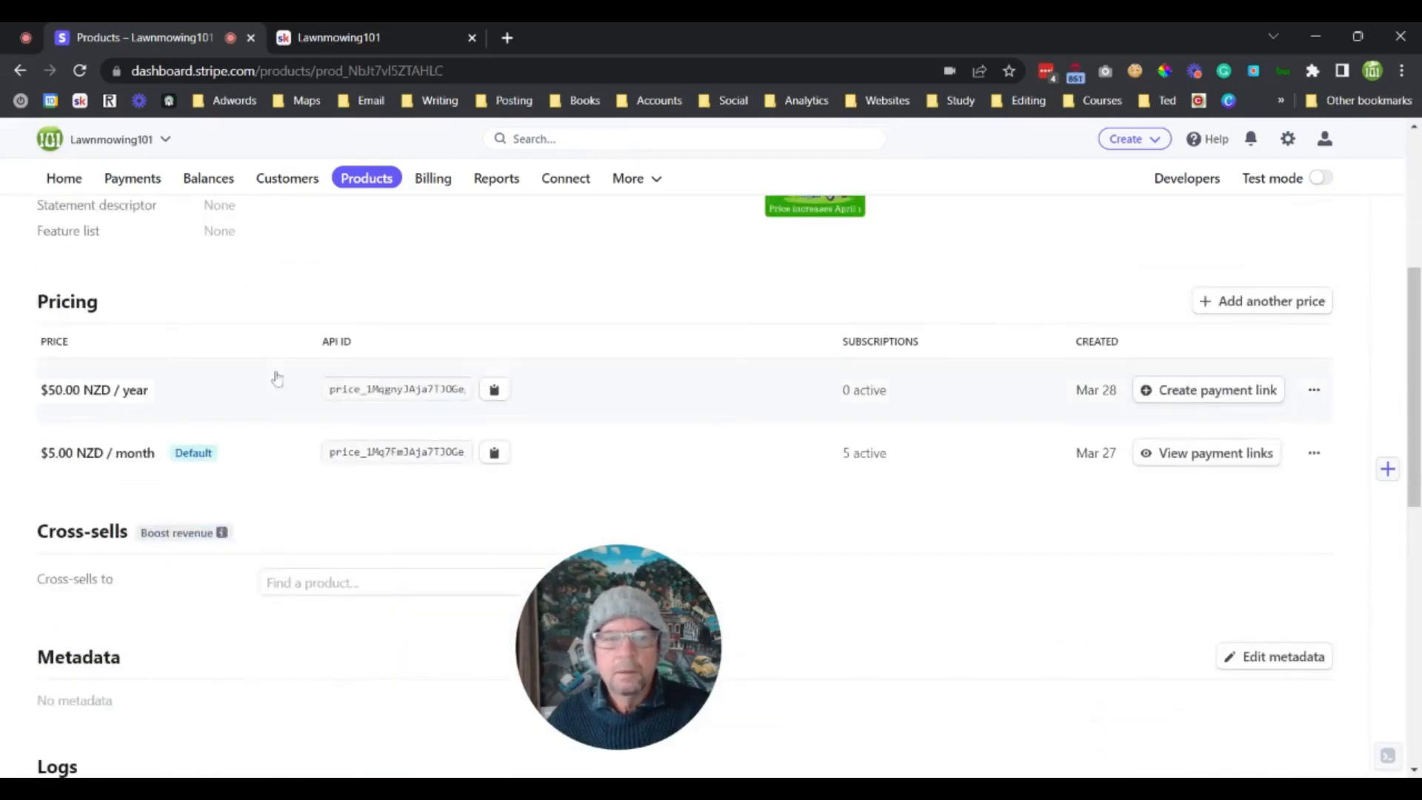
scroll(289, 478, down, 1)
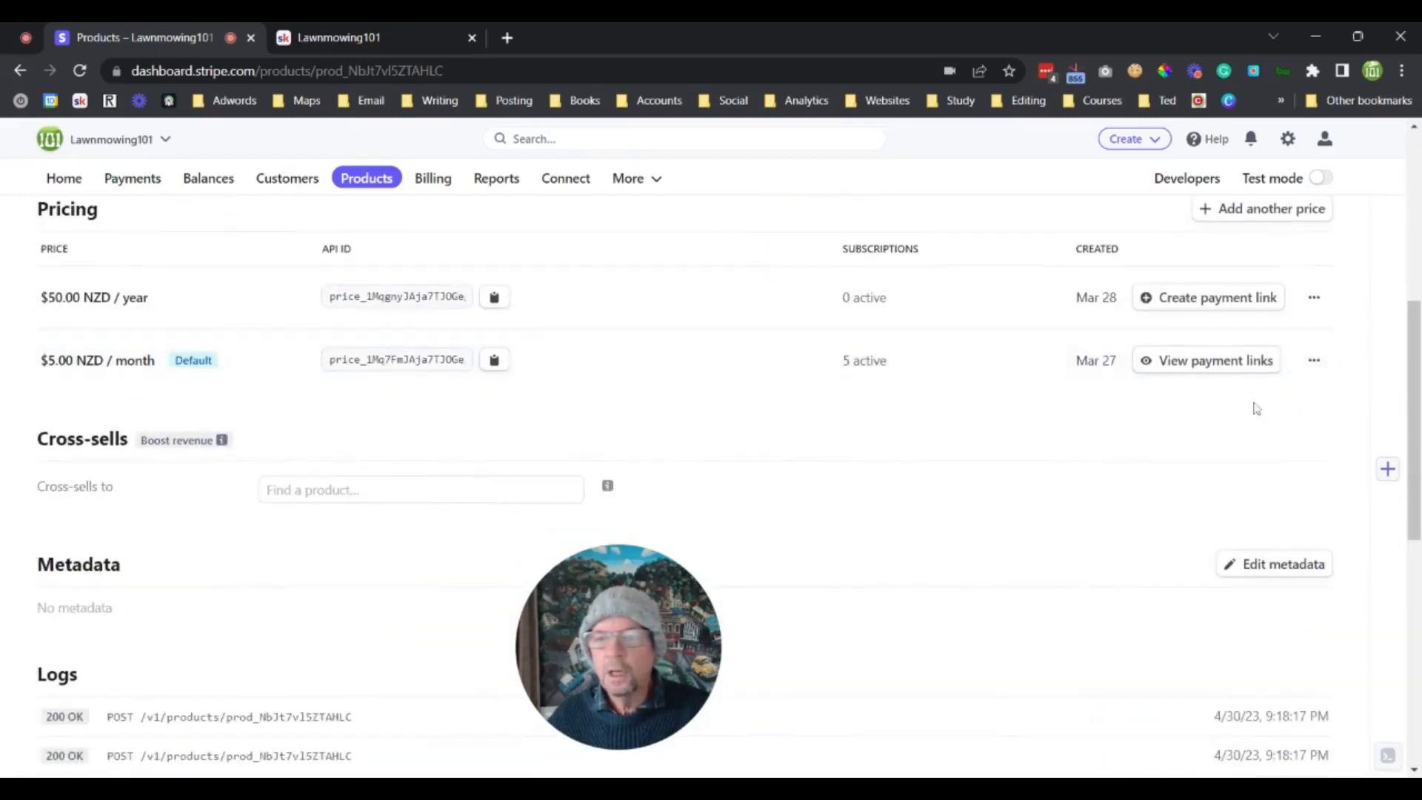
click(1206, 362)
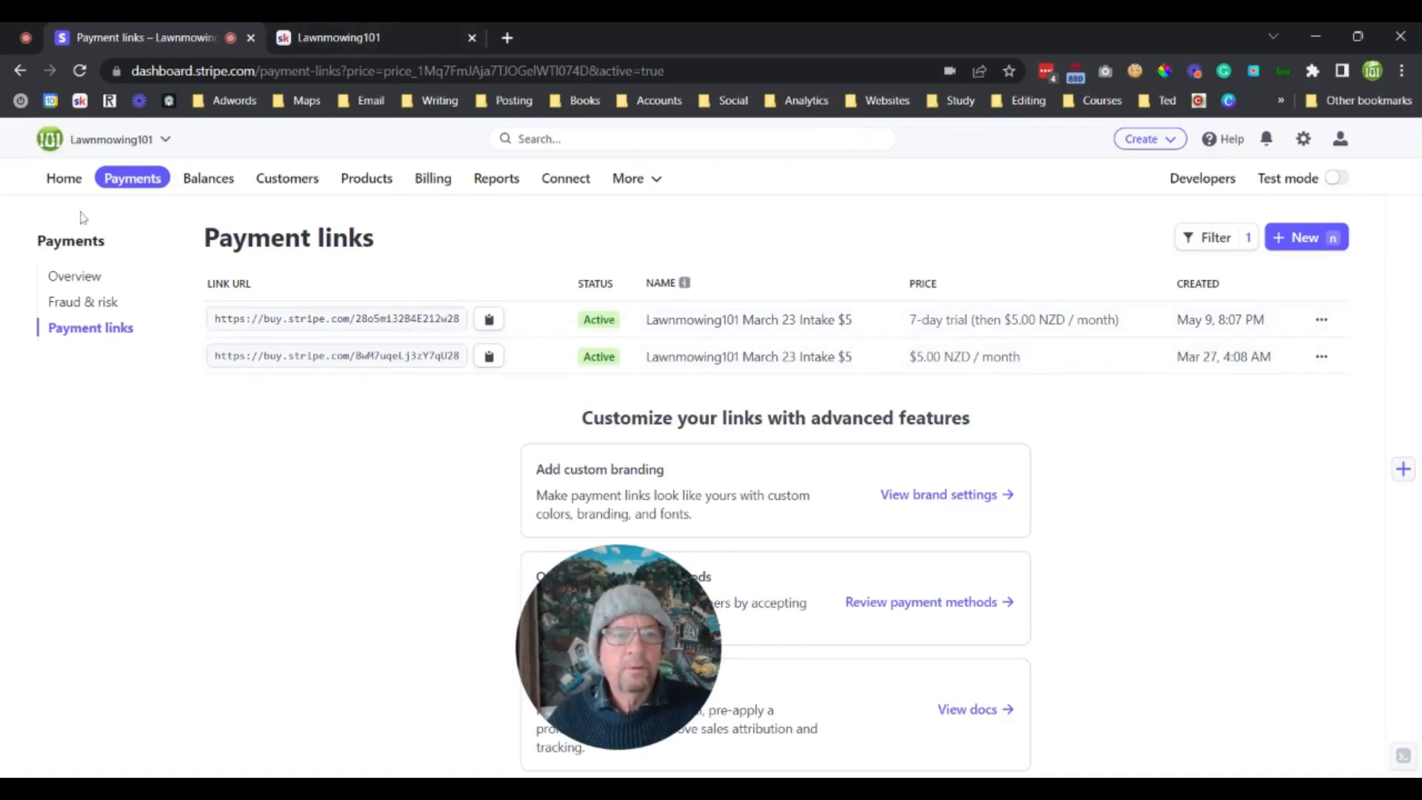
click(64, 179)
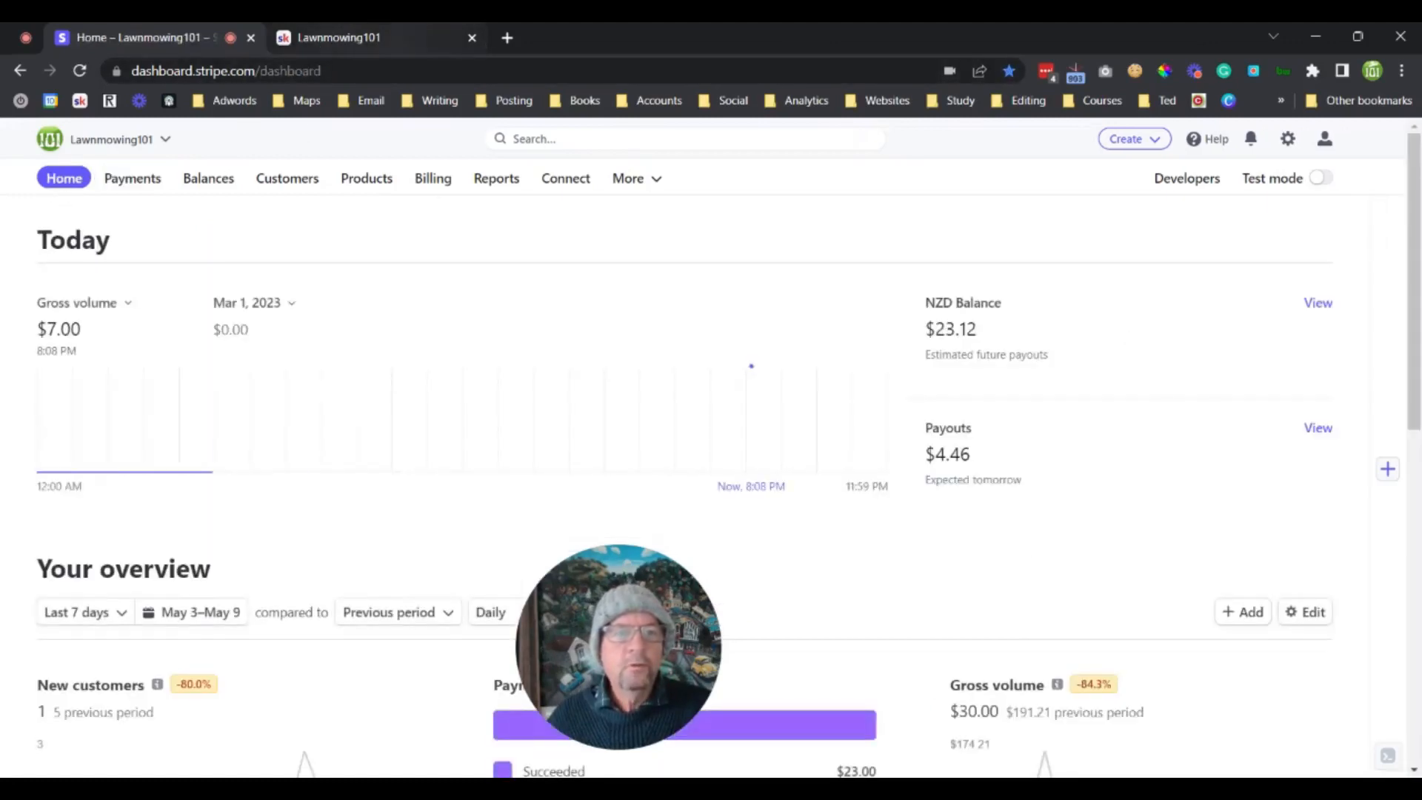
Switch to the Lawnmowing101 Skool community and look through the posts in its feed.
click(353, 37)
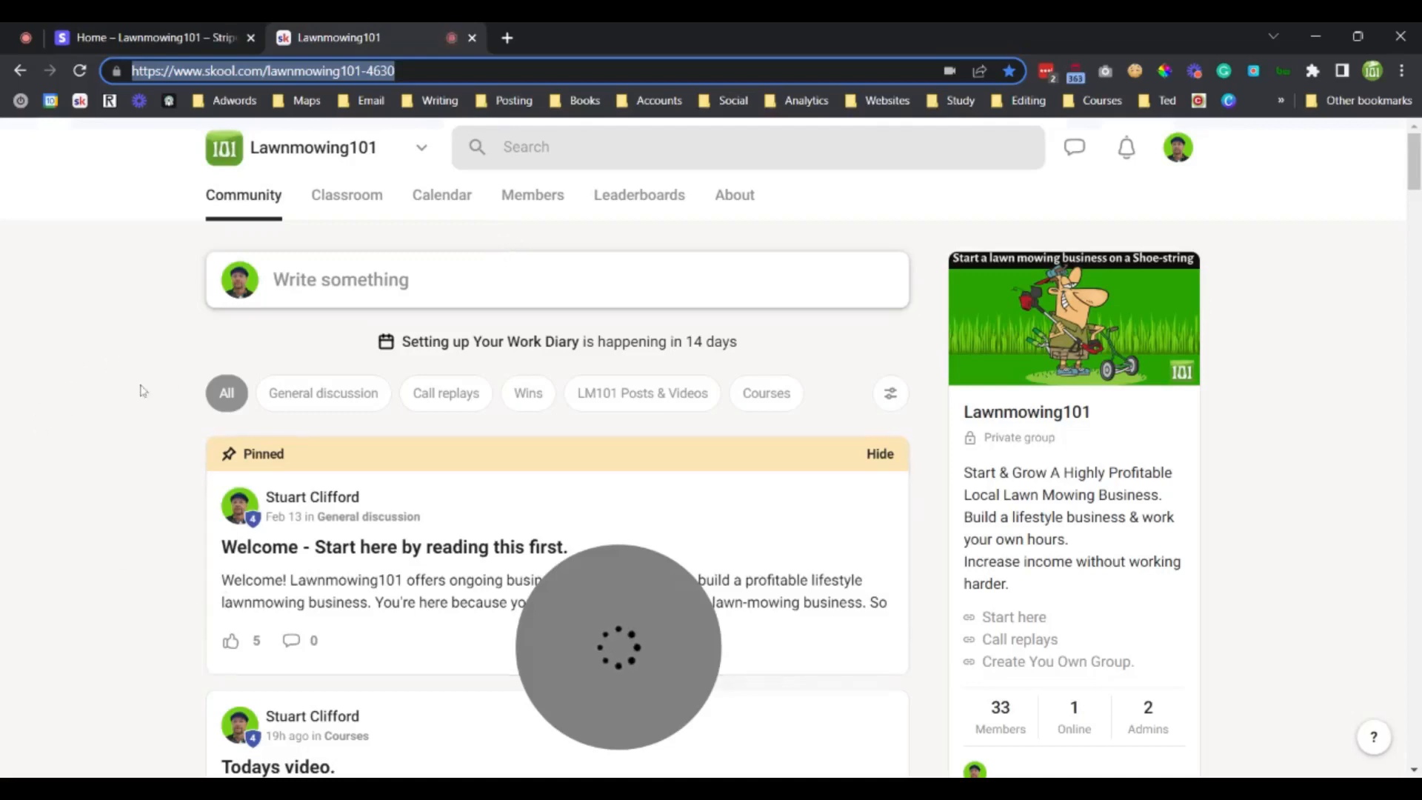
drag(646, 617, 174, 616)
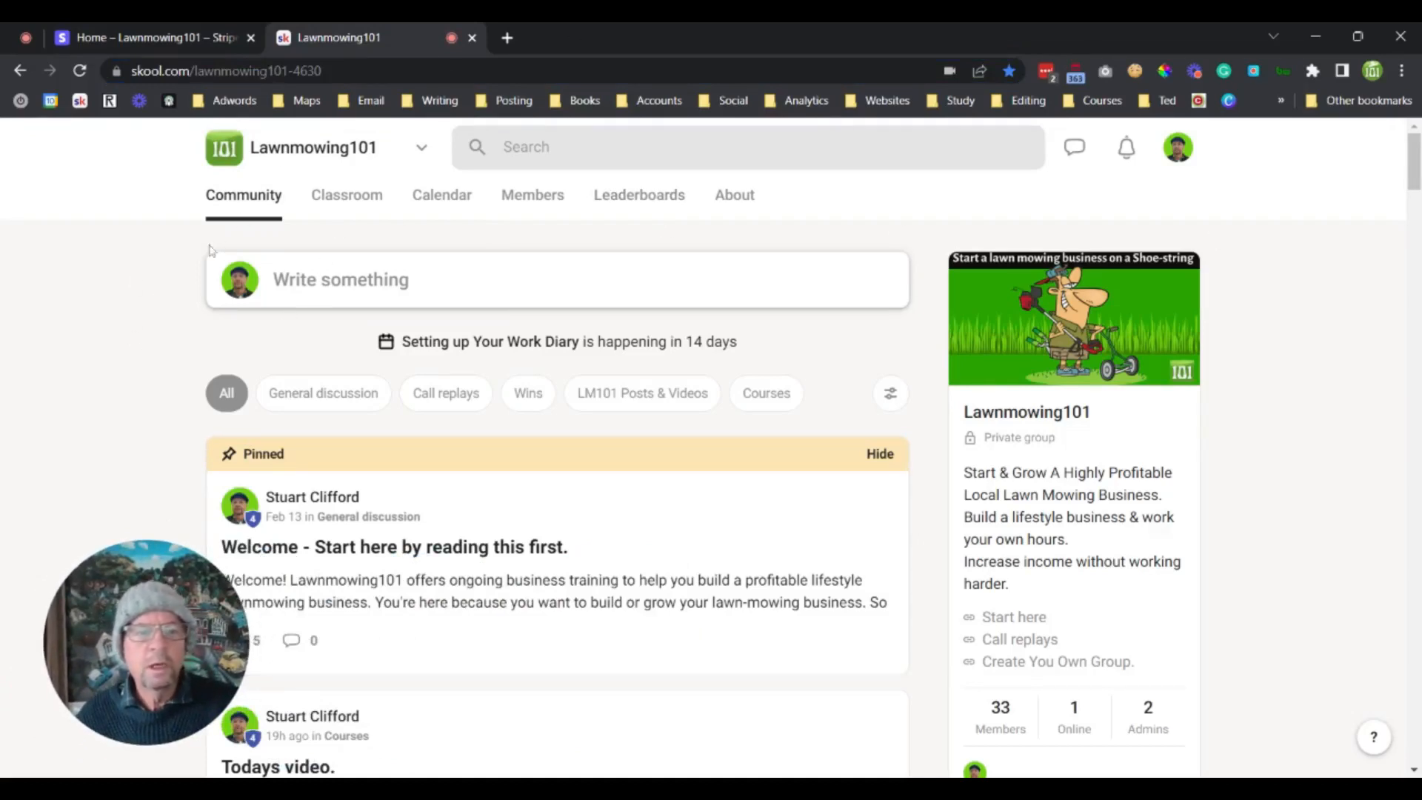
scroll(634, 387, down, 15)
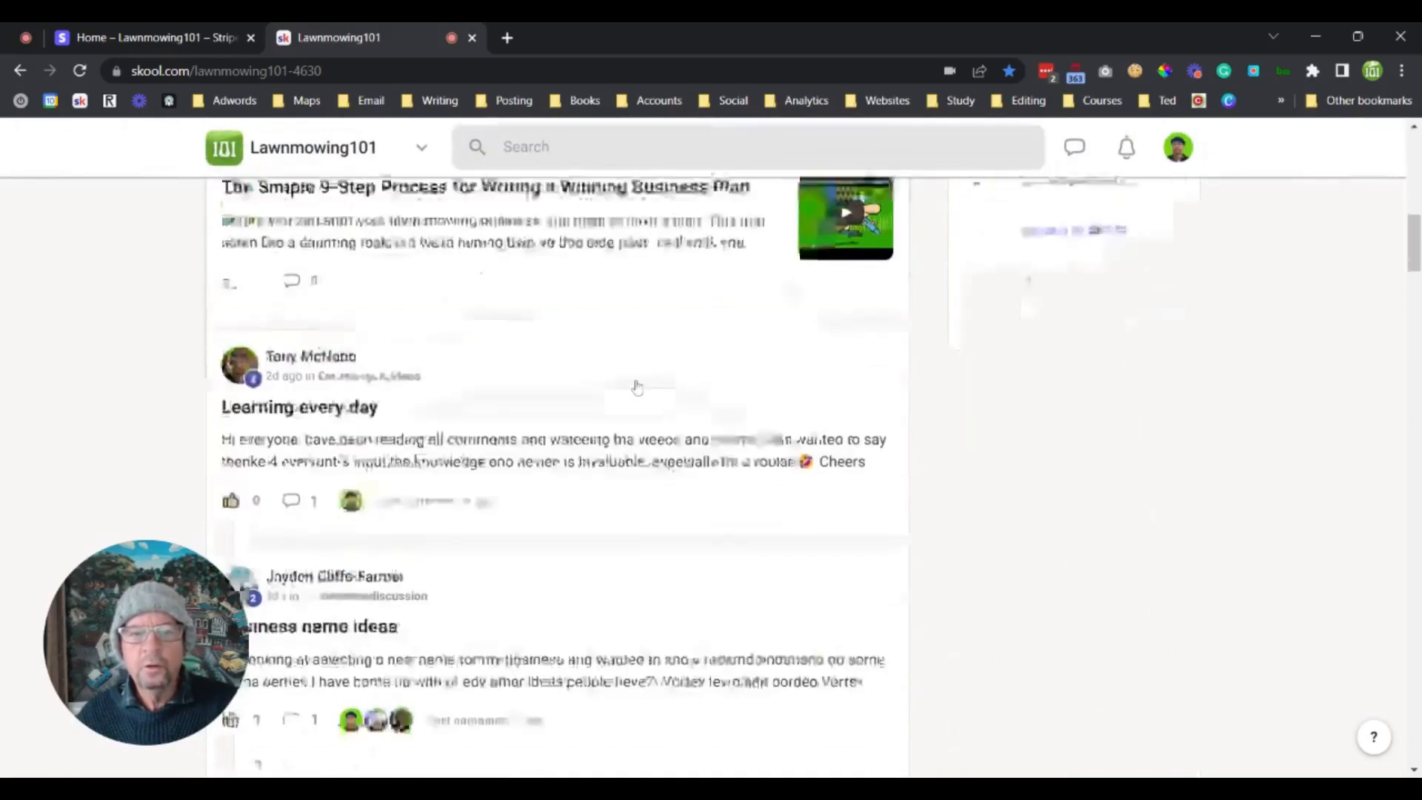
scroll(632, 387, up, 8)
scroll(631, 386, up, 7)
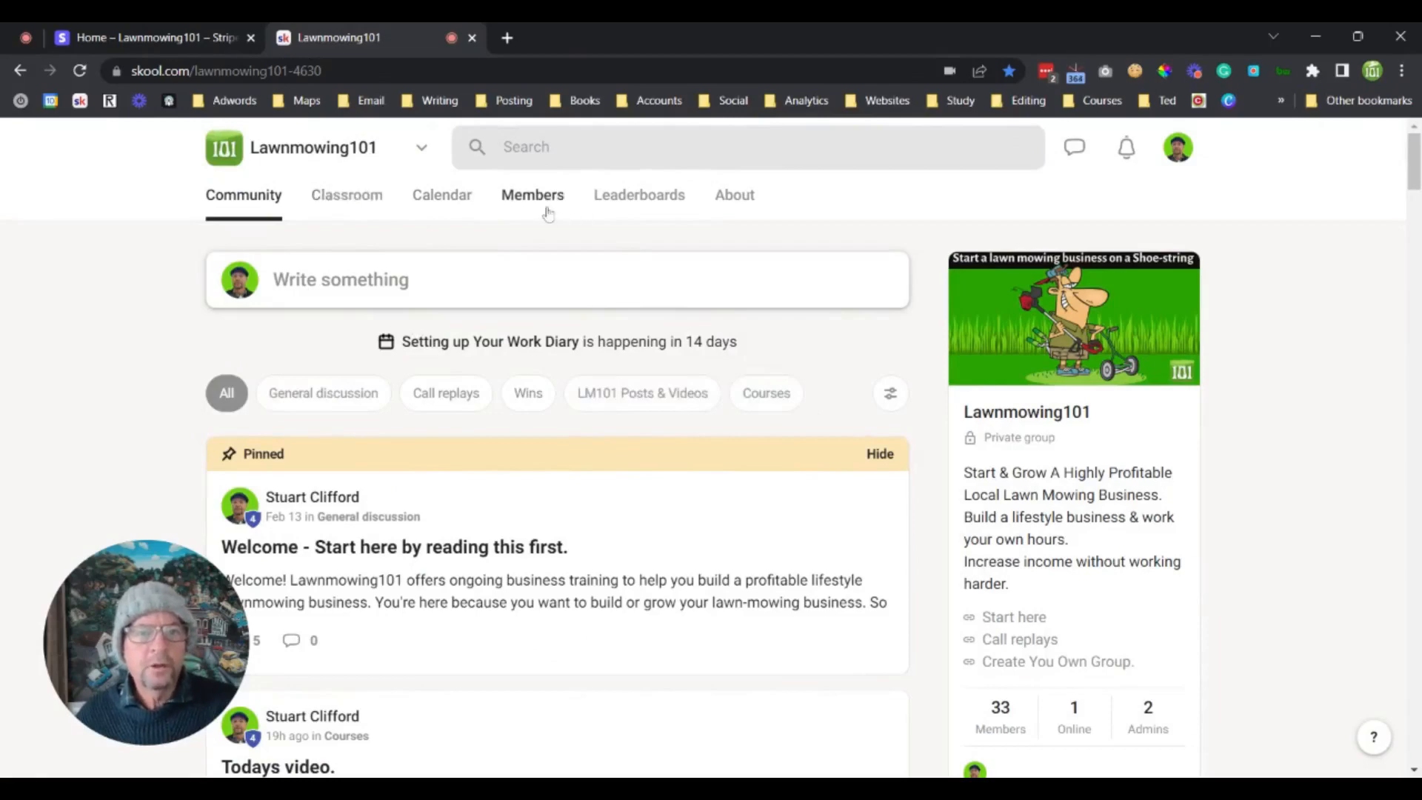
Look through the community's Classroom courses and the May 2023 event calendar.
click(345, 196)
scroll(757, 326, down, 6)
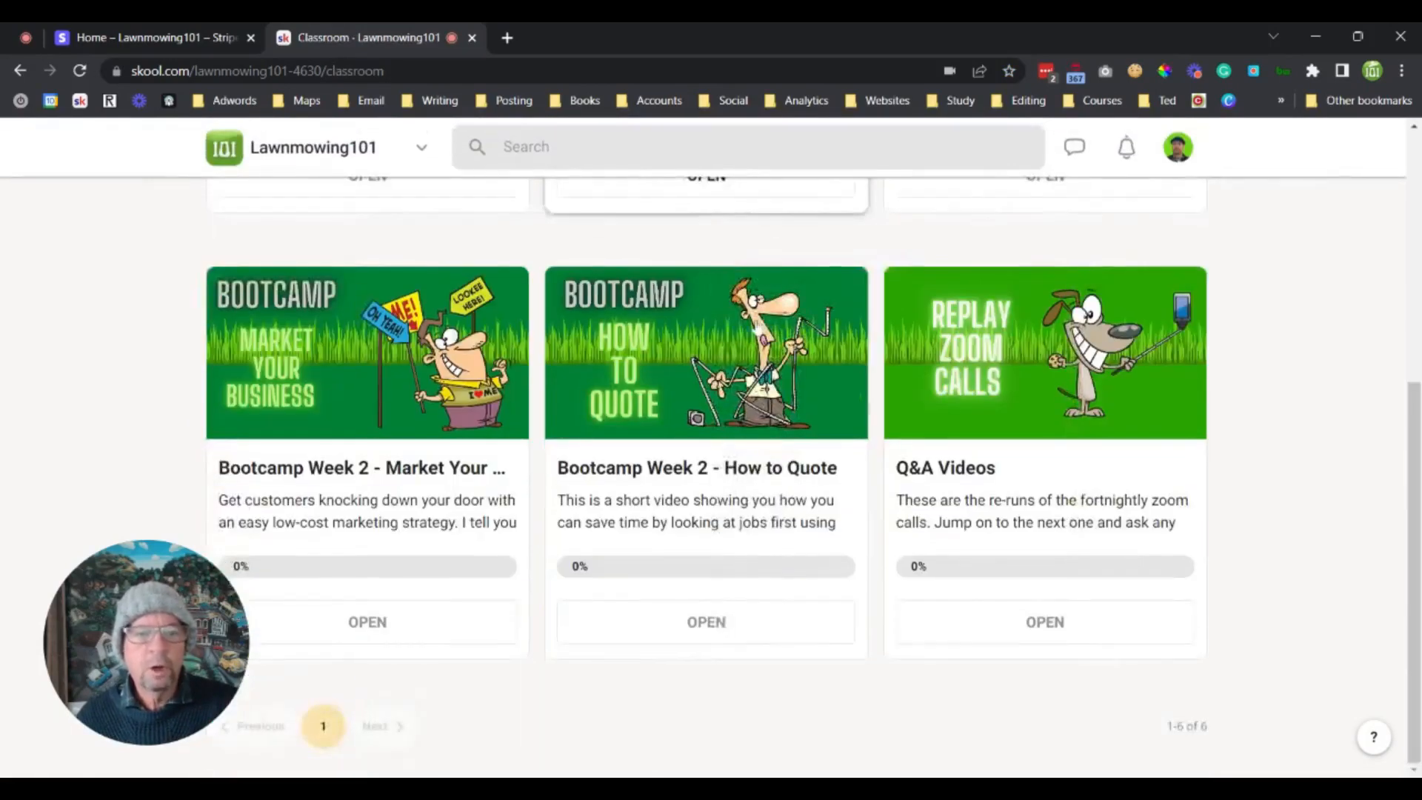
scroll(711, 444, up, 6)
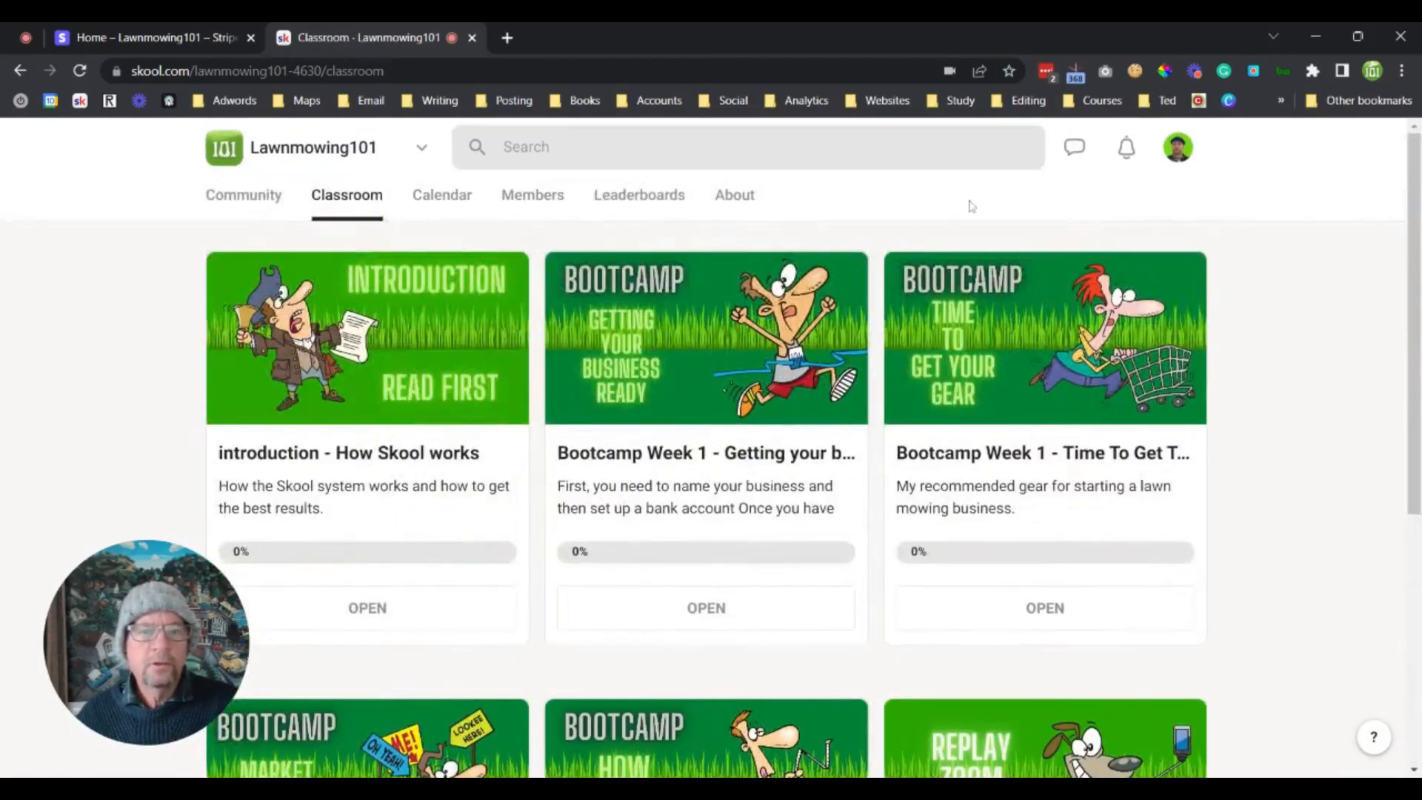
click(442, 197)
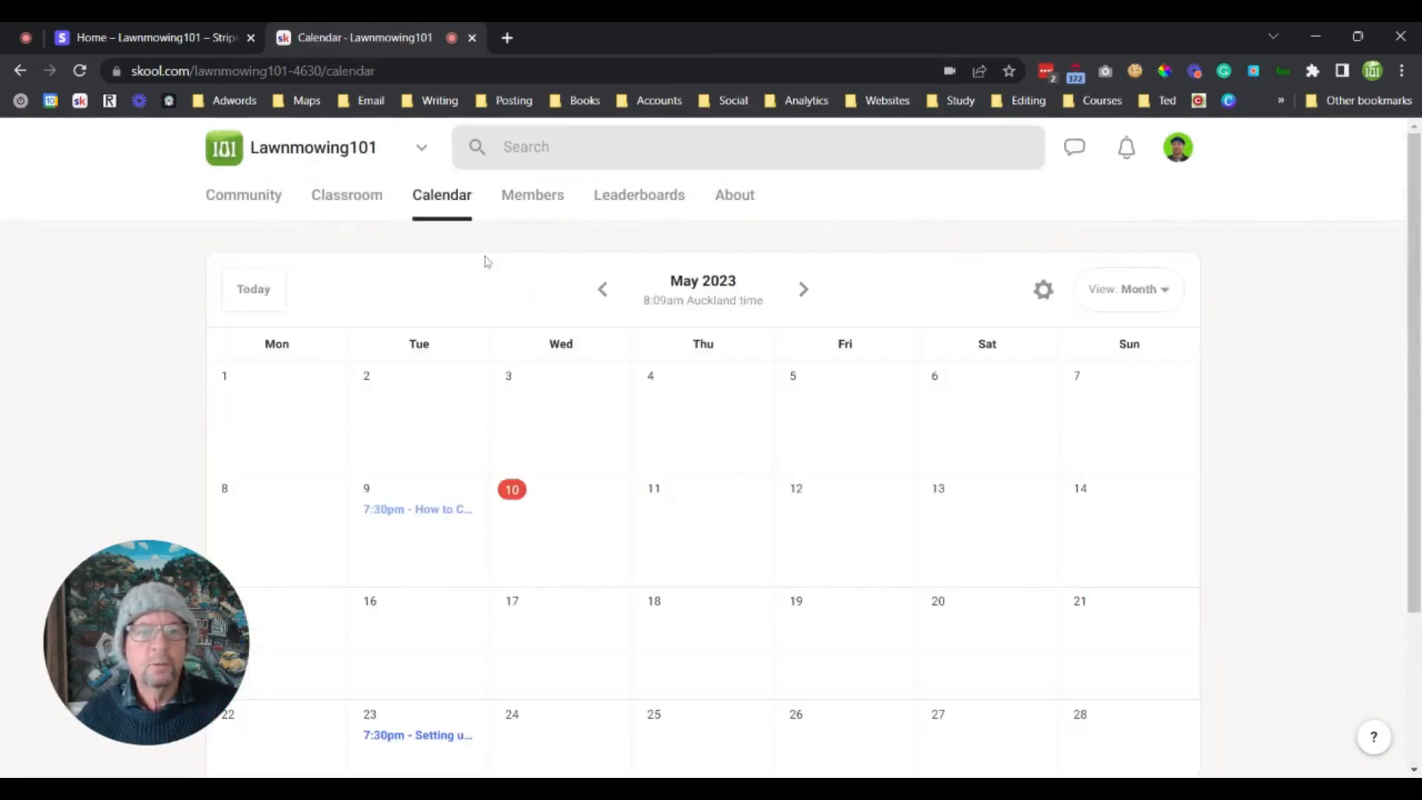
scroll(519, 370, down, 1)
scroll(537, 426, down, 2)
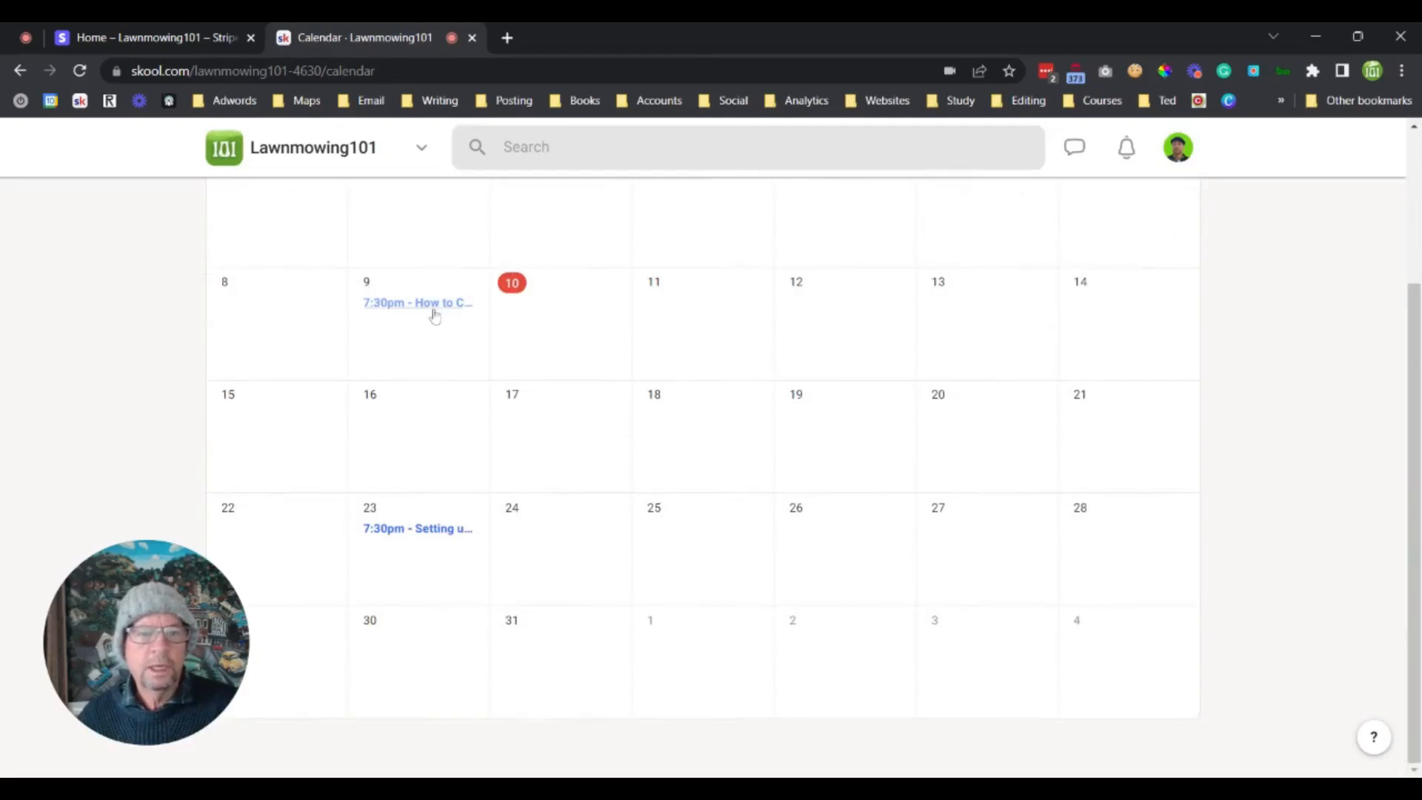
scroll(430, 312, up, 3)
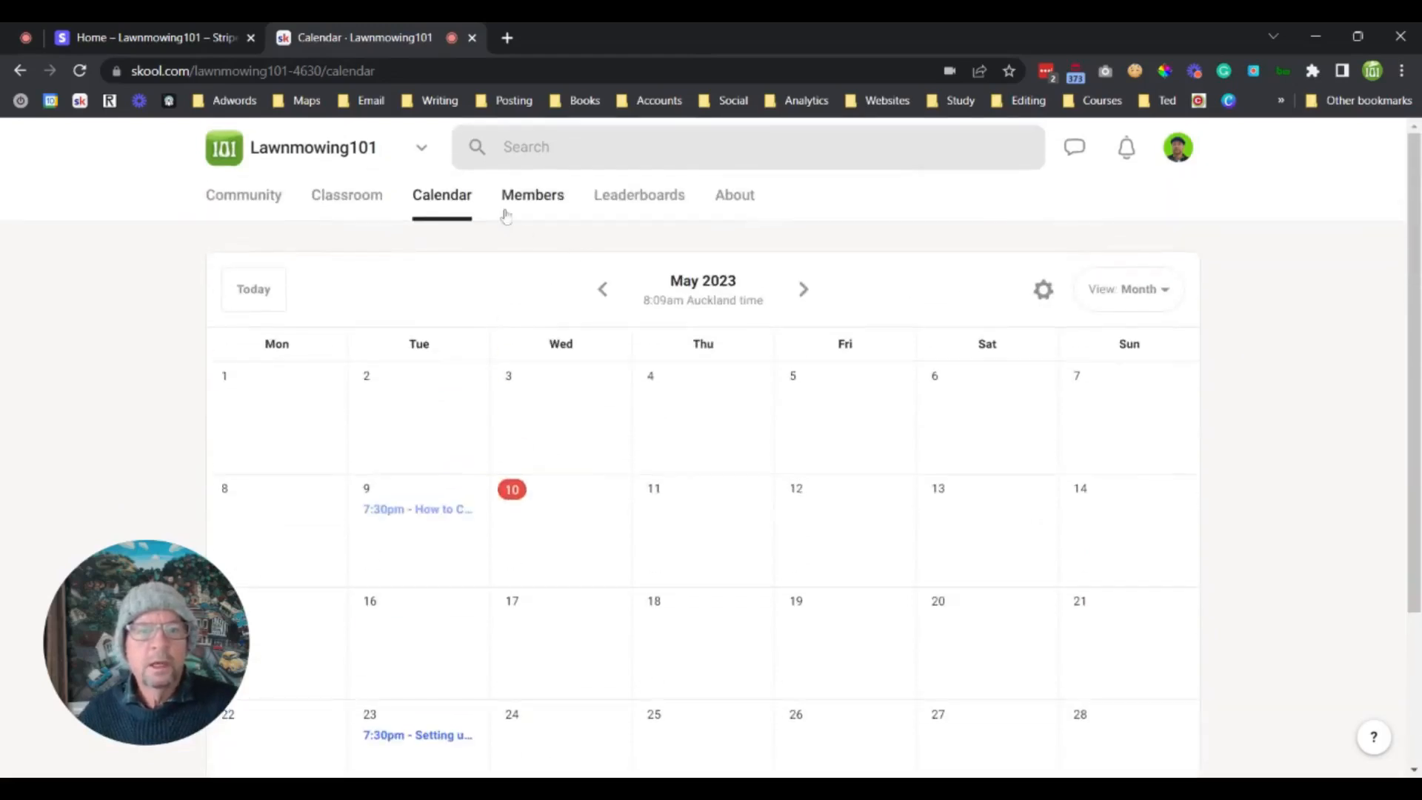
View the community's member list and examine the levels and rankings on the leaderboards.
click(548, 196)
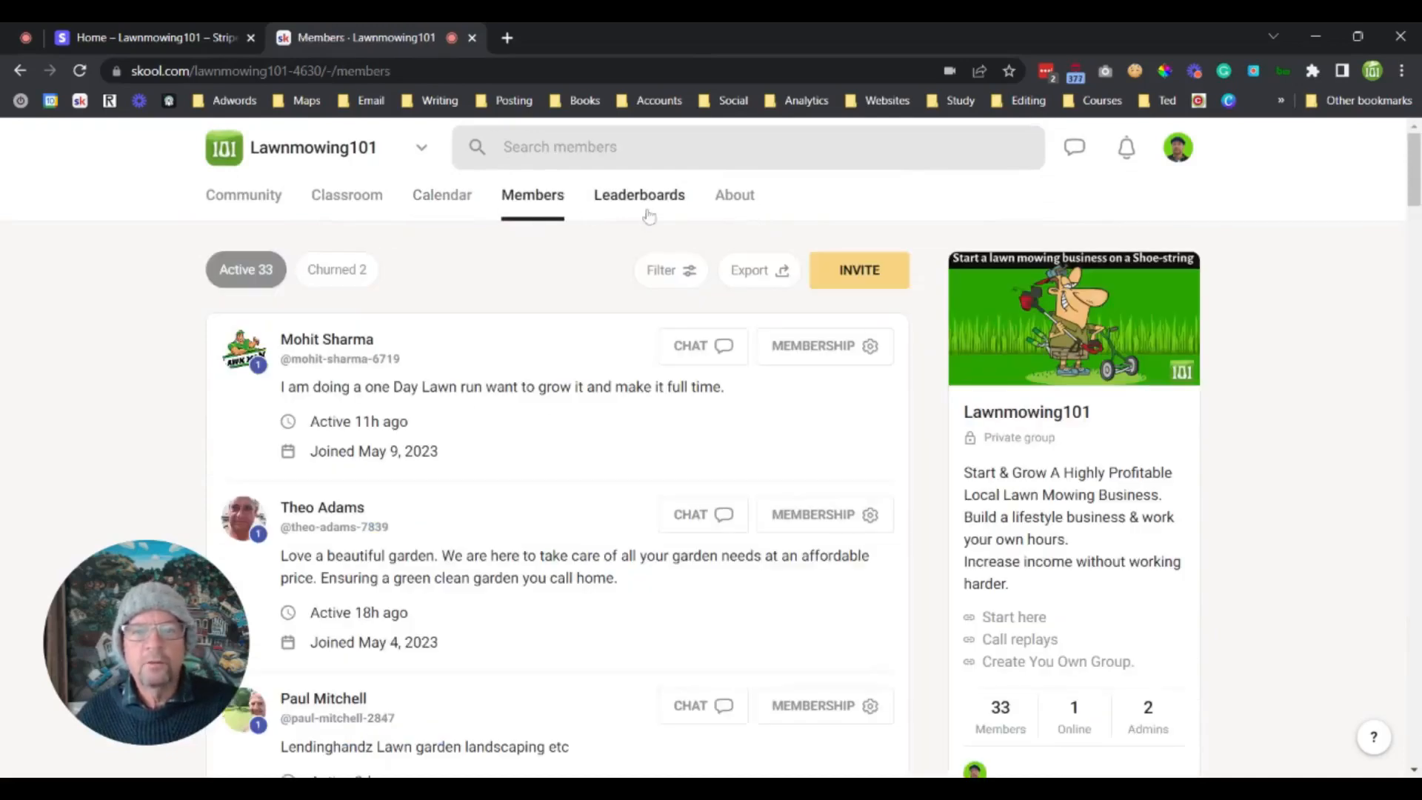
click(639, 196)
scroll(864, 323, down, 6)
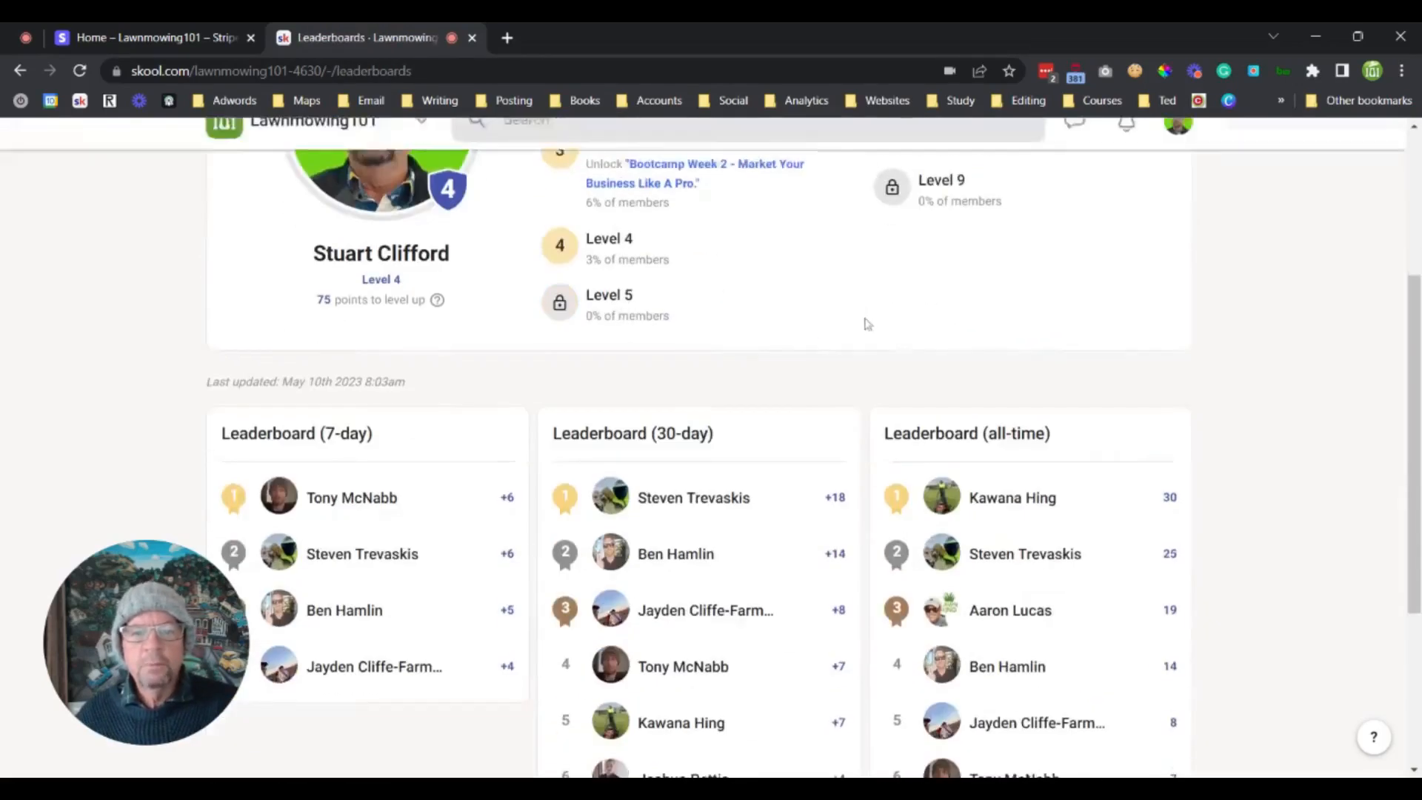
scroll(1034, 303, down, 1)
scroll(1035, 308, up, 6)
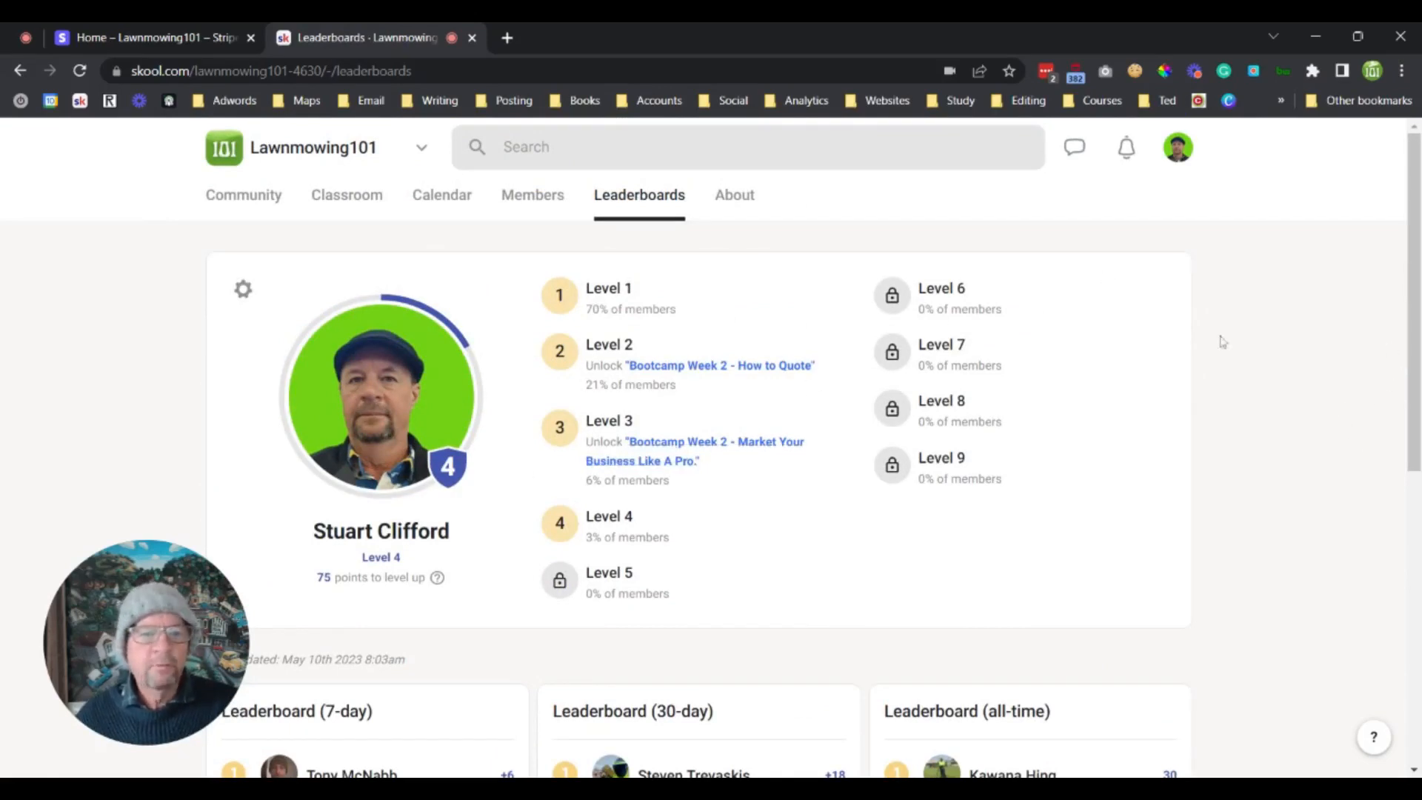
Read the group's About page with its pricing and payment links, and return to the community feed.
click(745, 197)
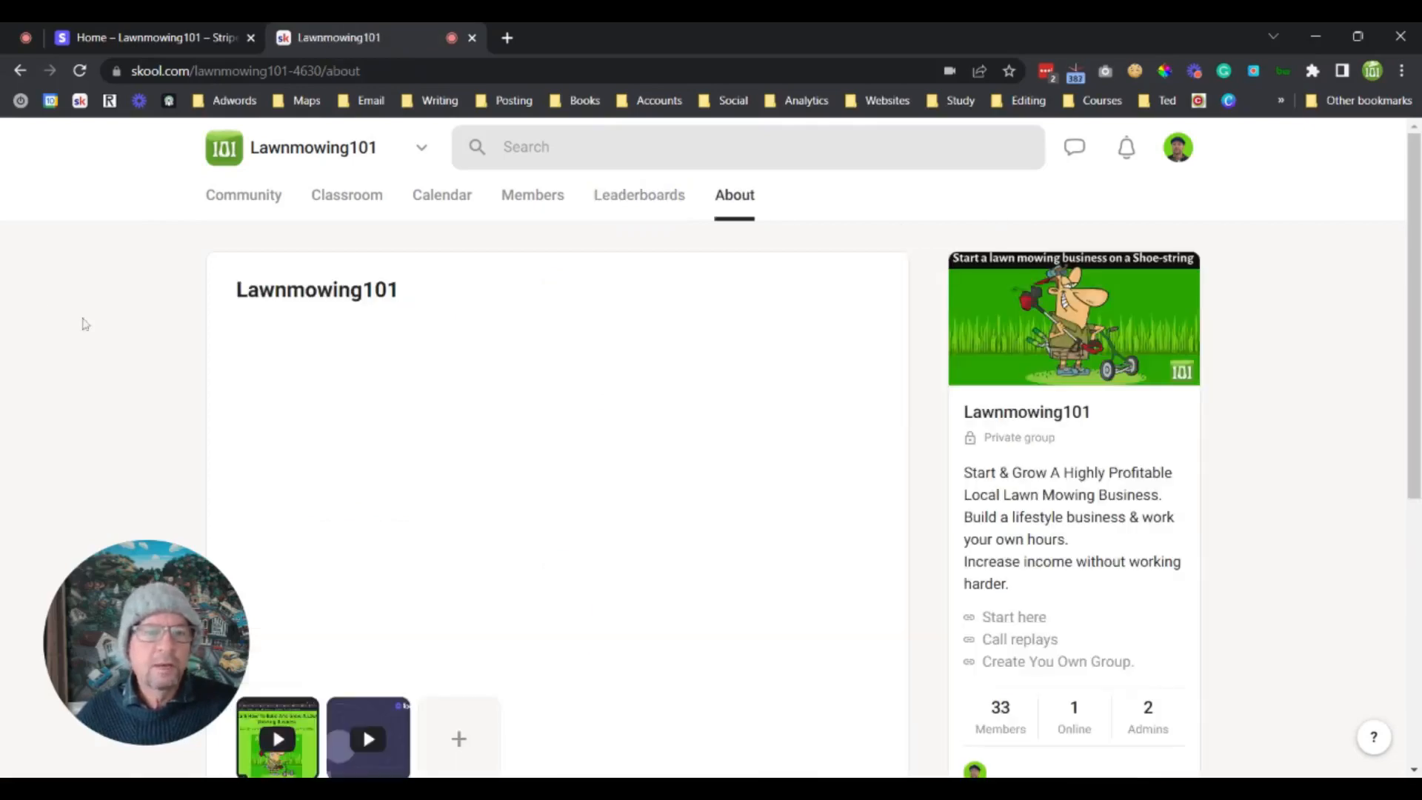
scroll(1357, 333, down, 6)
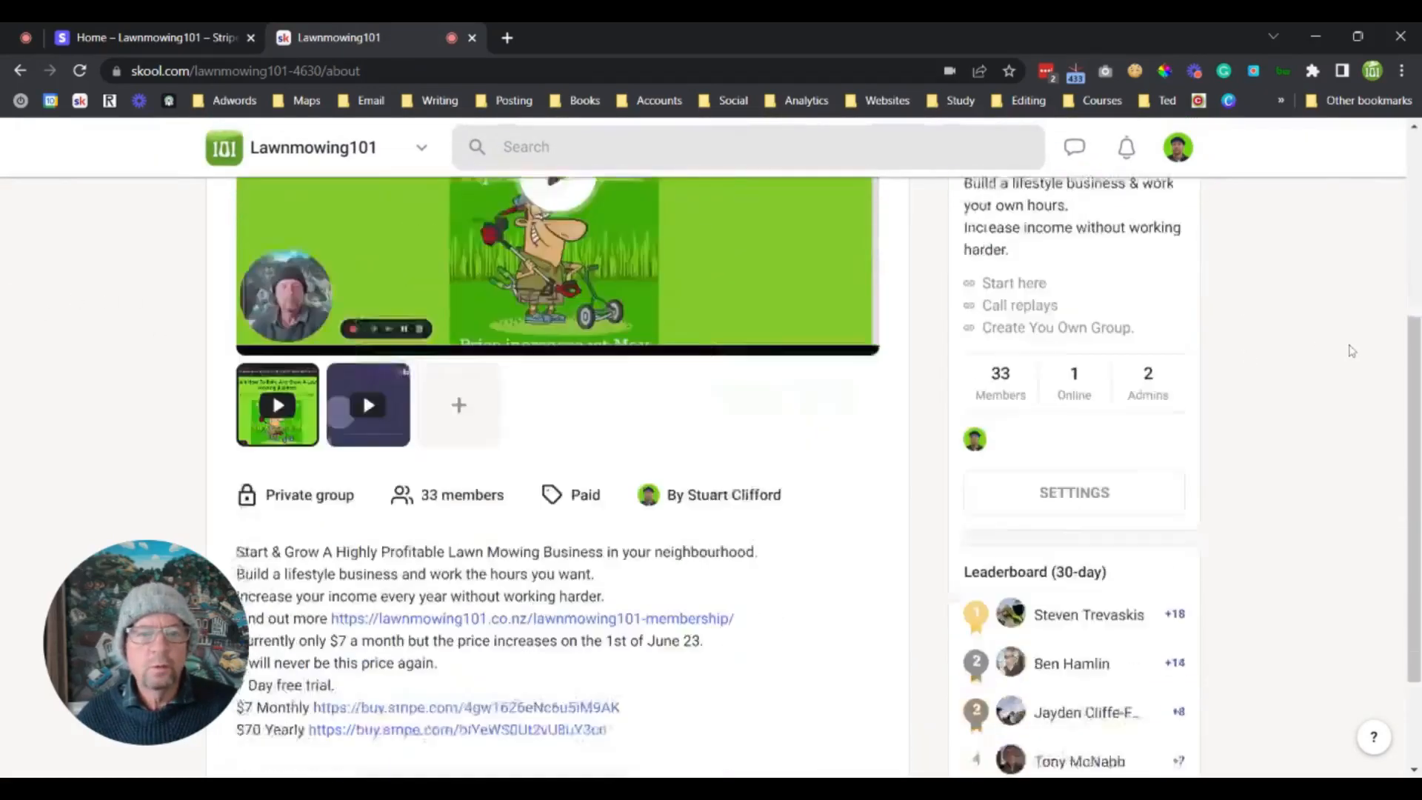
scroll(408, 338, up, 6)
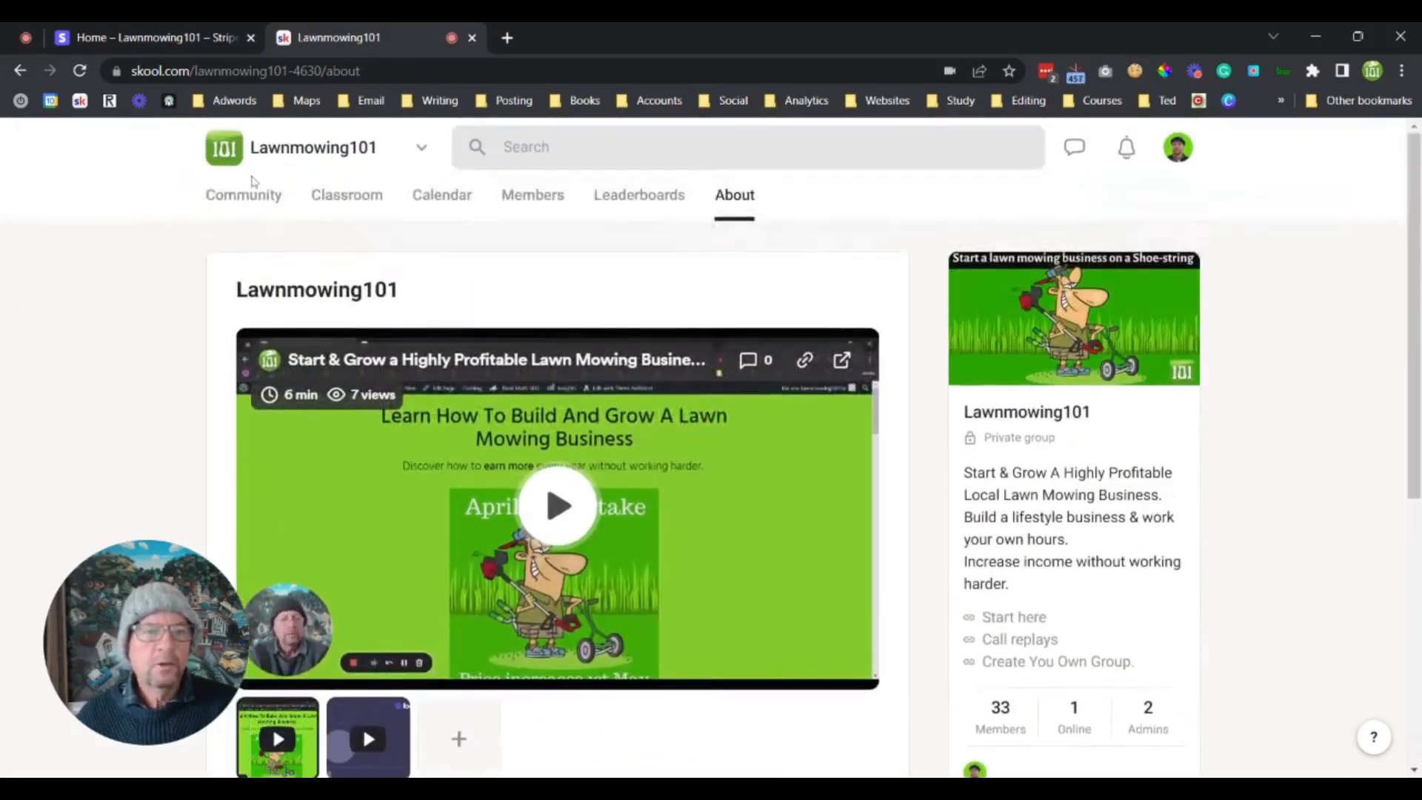
click(226, 207)
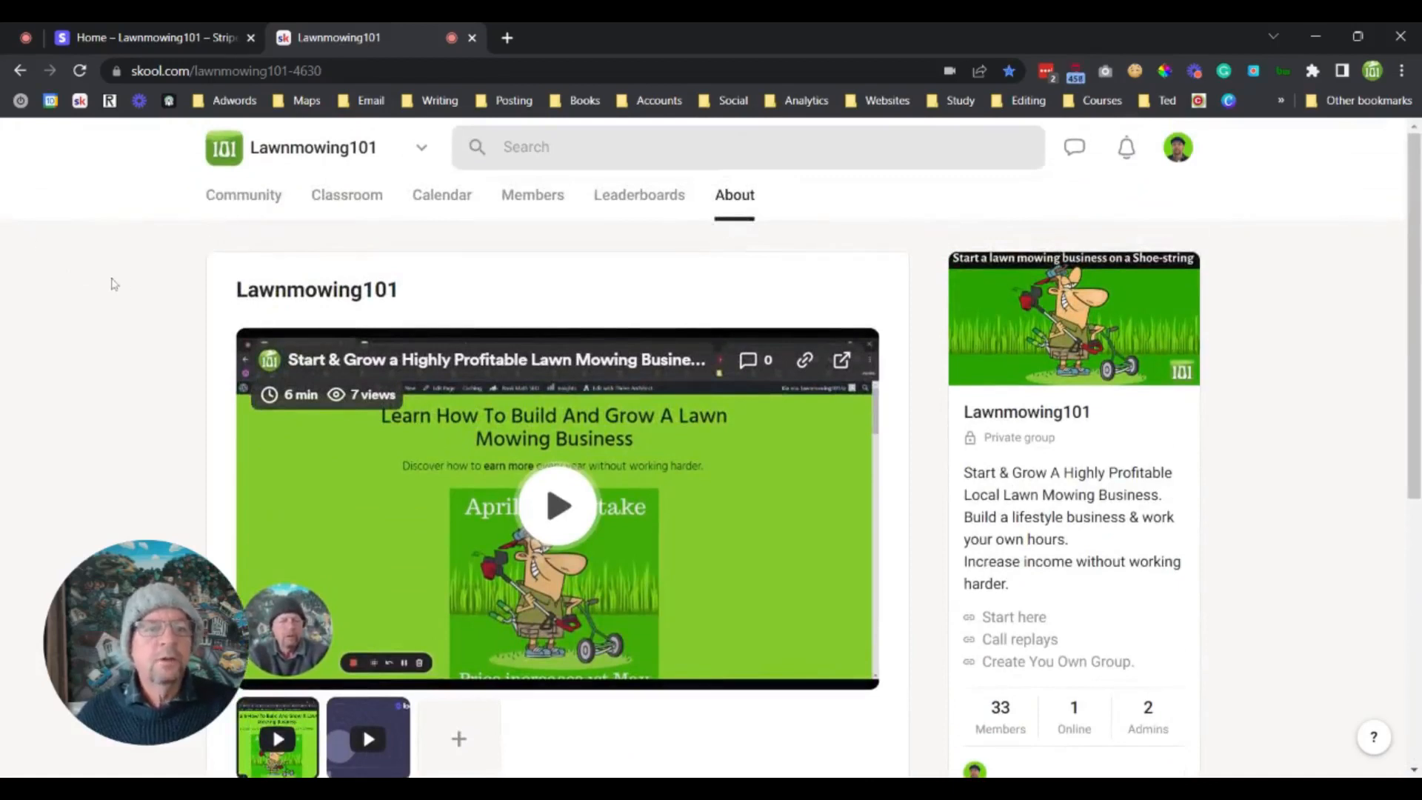